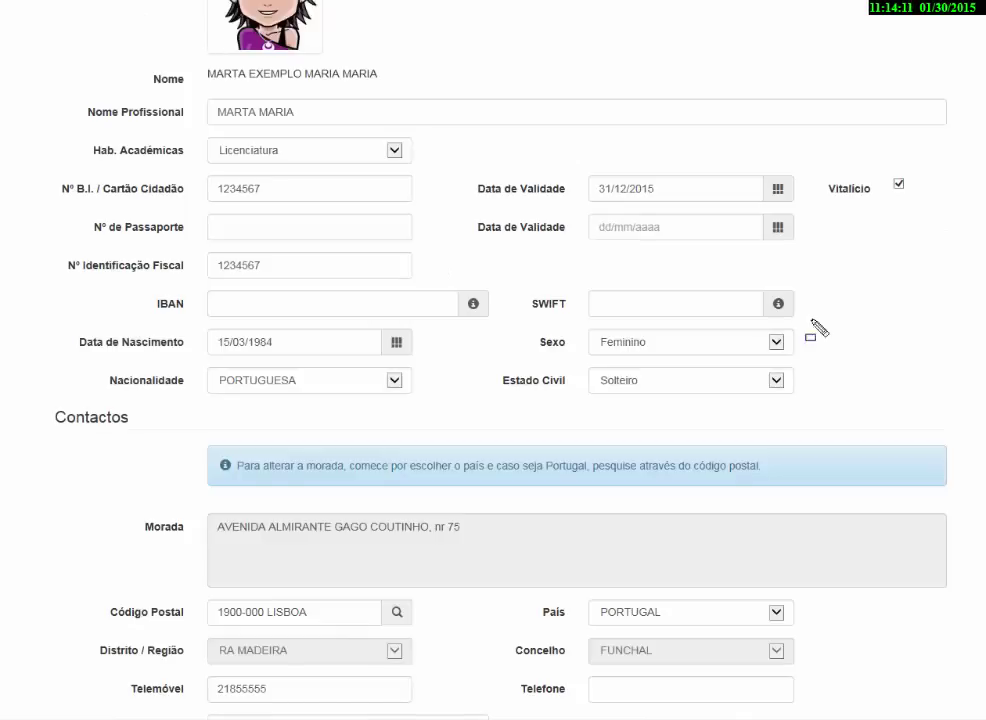
mouse_move(137, 290)
left_mouse_down()
mouse_move(209, 320)
mouse_move(830, 332)
left_mouse_up()
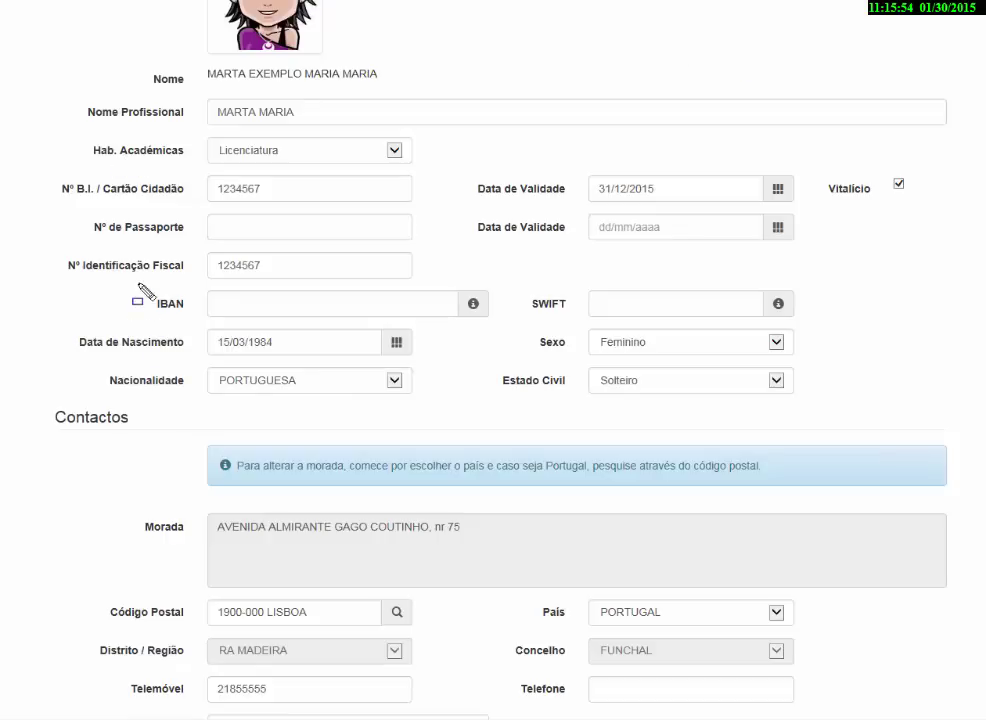
left_click_drag(141, 287, 828, 326)
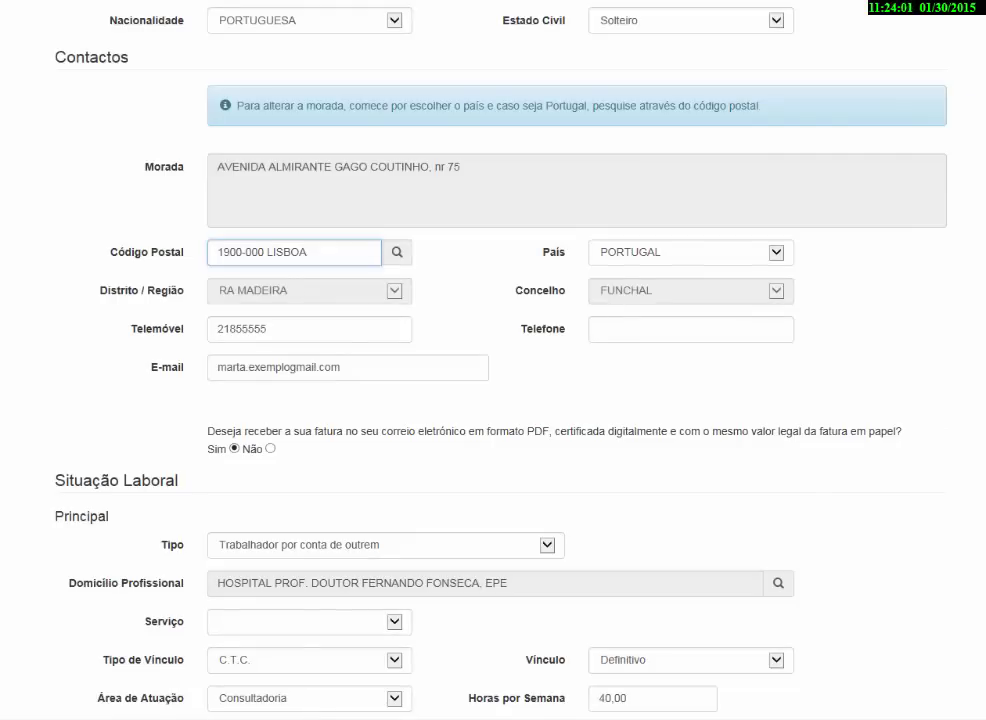
mouse_move(103, 233)
left_mouse_down()
mouse_move(121, 266)
mouse_move(425, 270)
left_mouse_up()
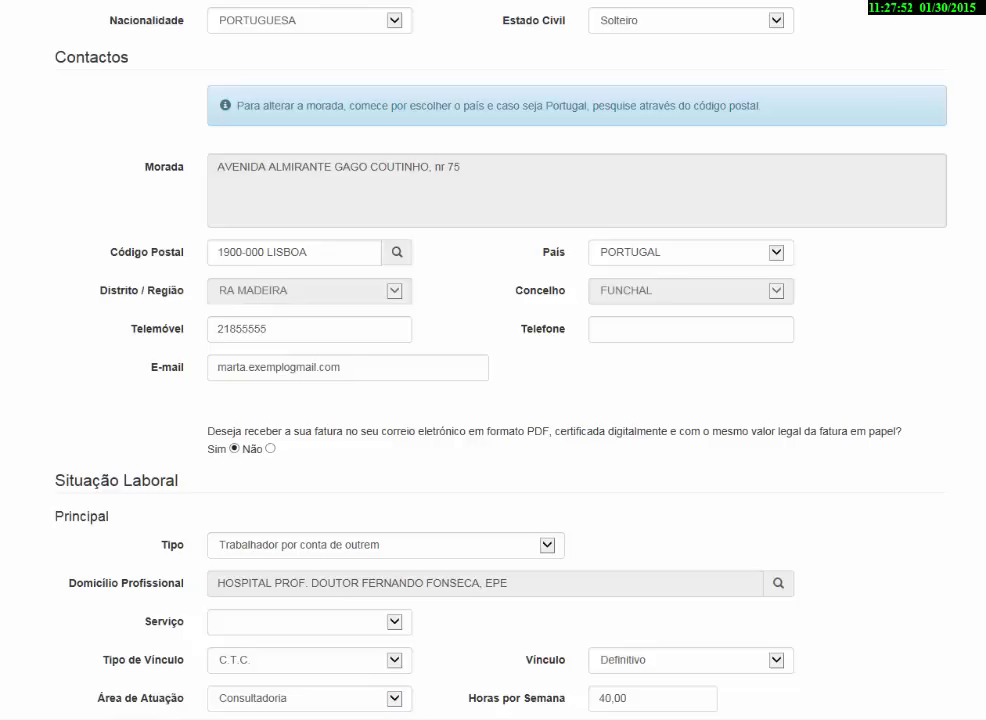
mouse_move(371, 233)
left_mouse_down()
mouse_move(372, 245)
mouse_move(430, 276)
left_mouse_up()
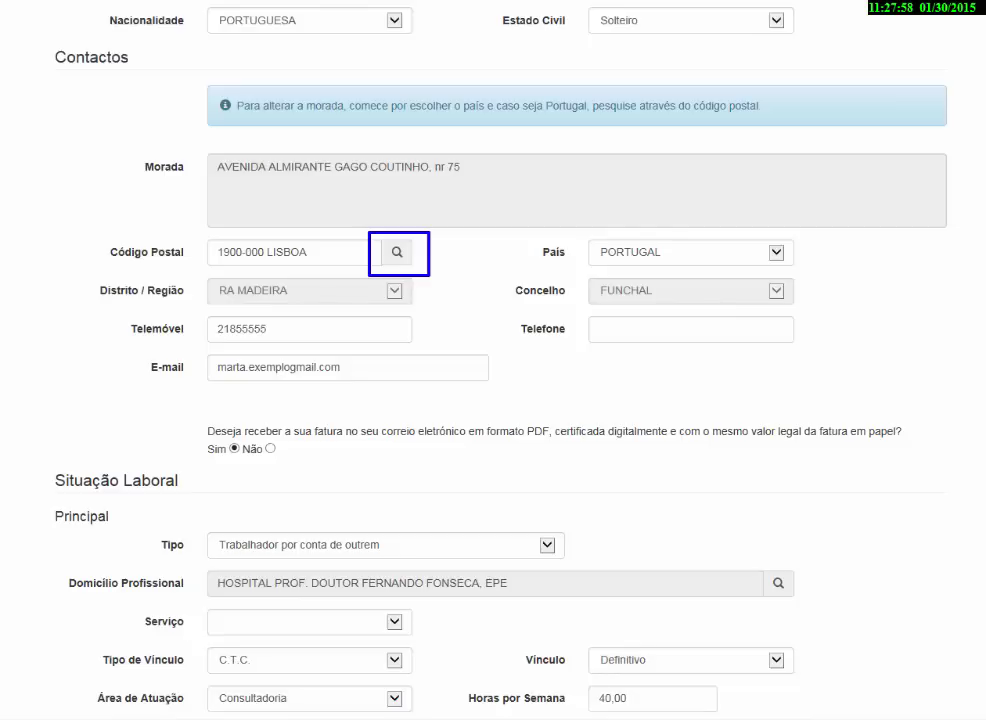
key("Escape")
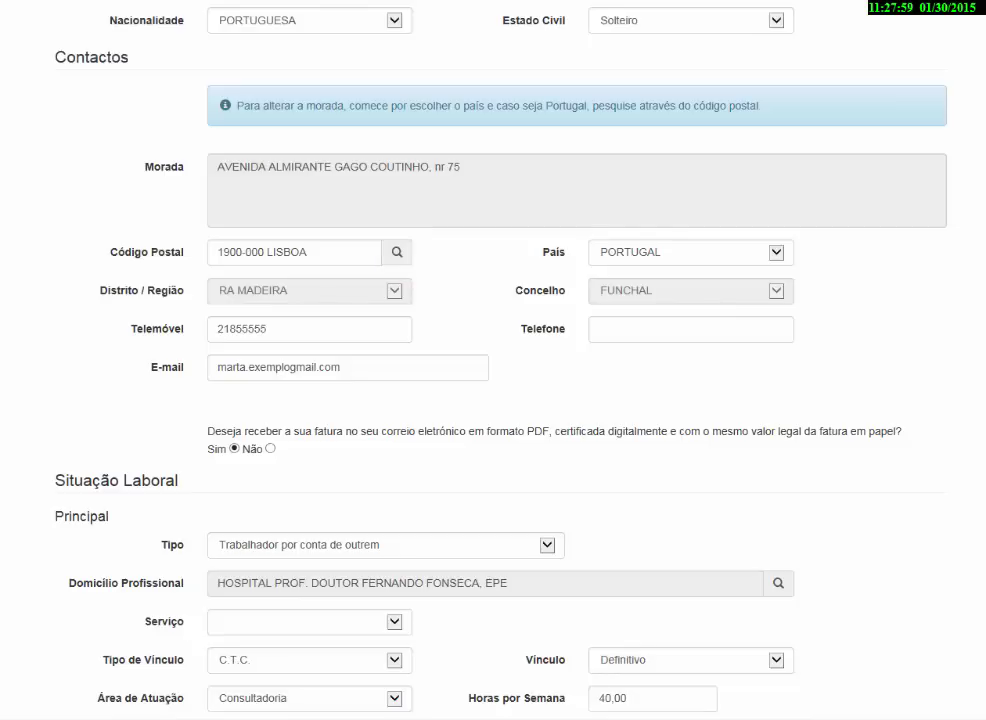
Look up postal code 1700-028 and apply the matching street to the contact address.
left_click(398, 254)
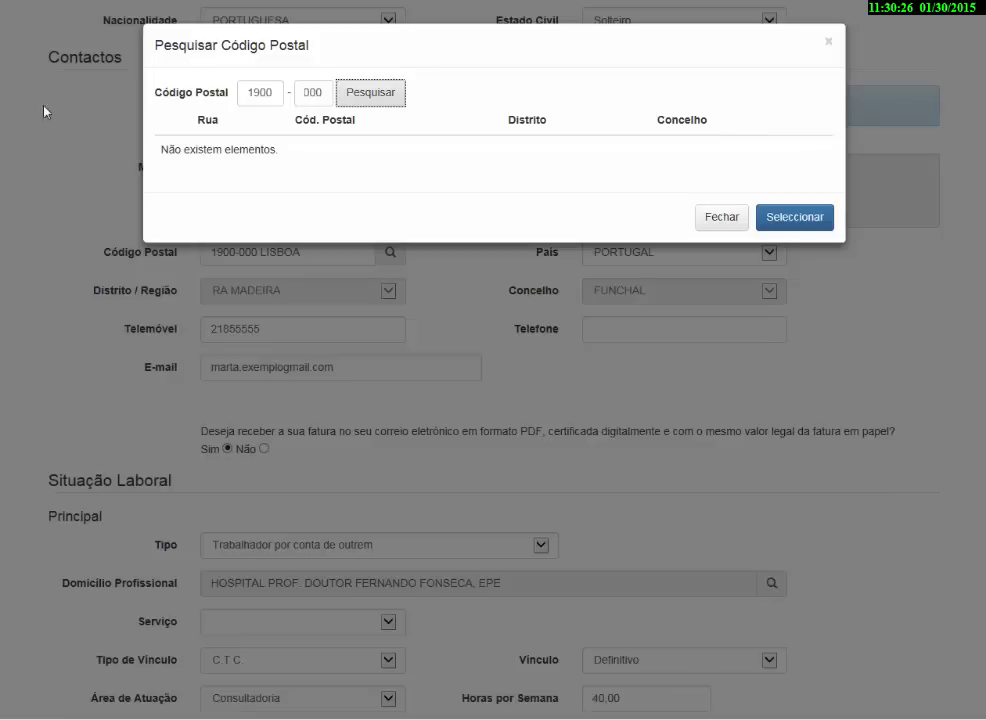
key("ctrl+a")
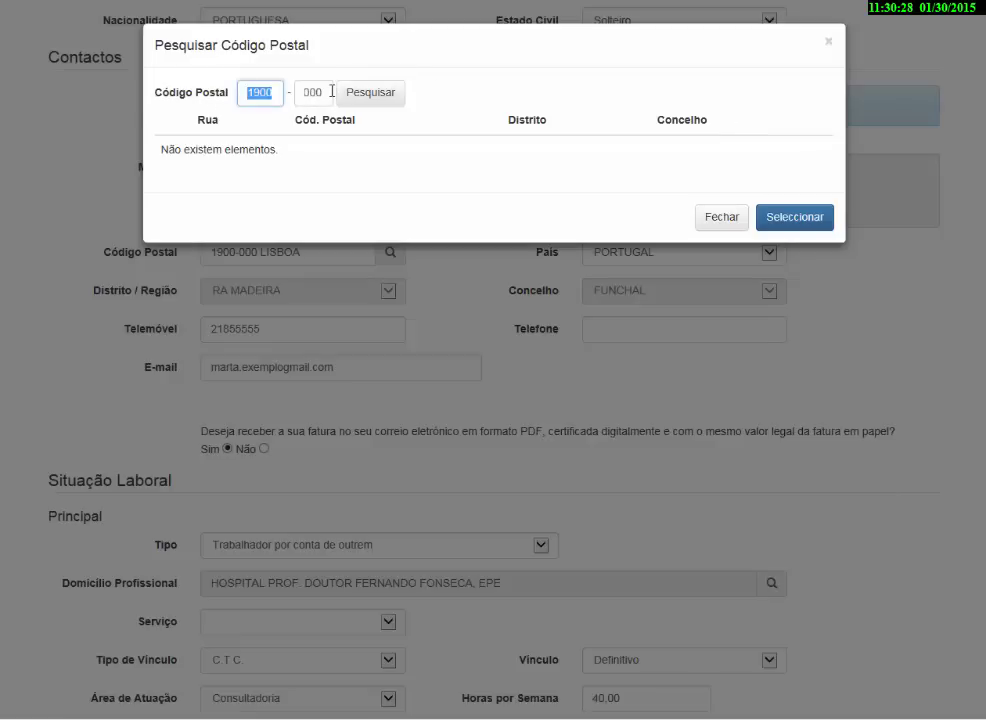
type("1")
key("Tab")
type("0")
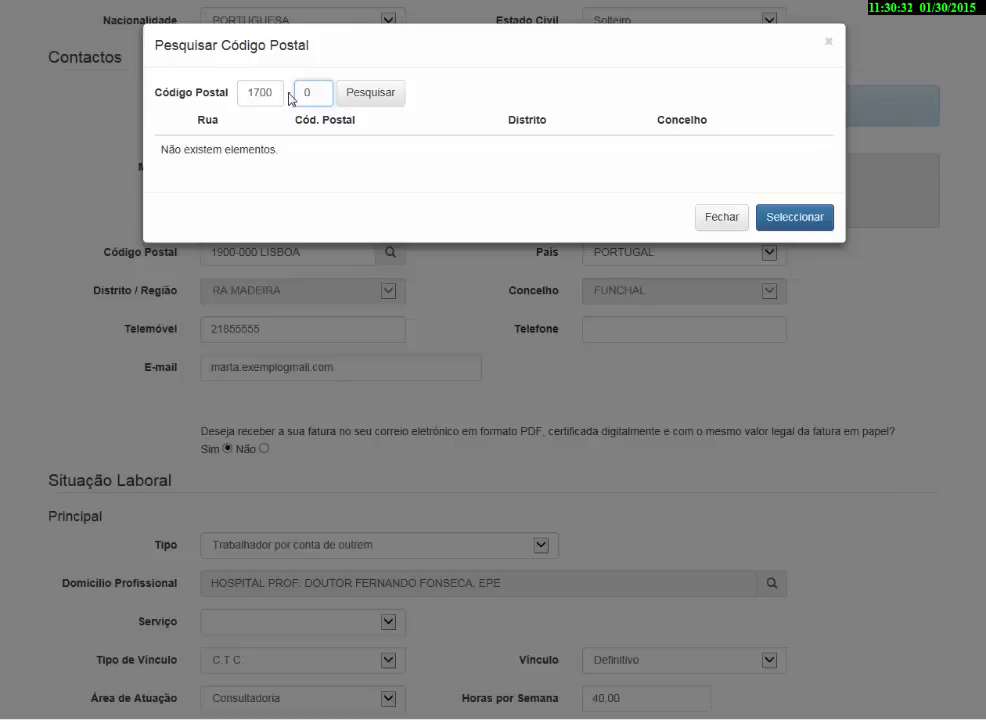
type("28")
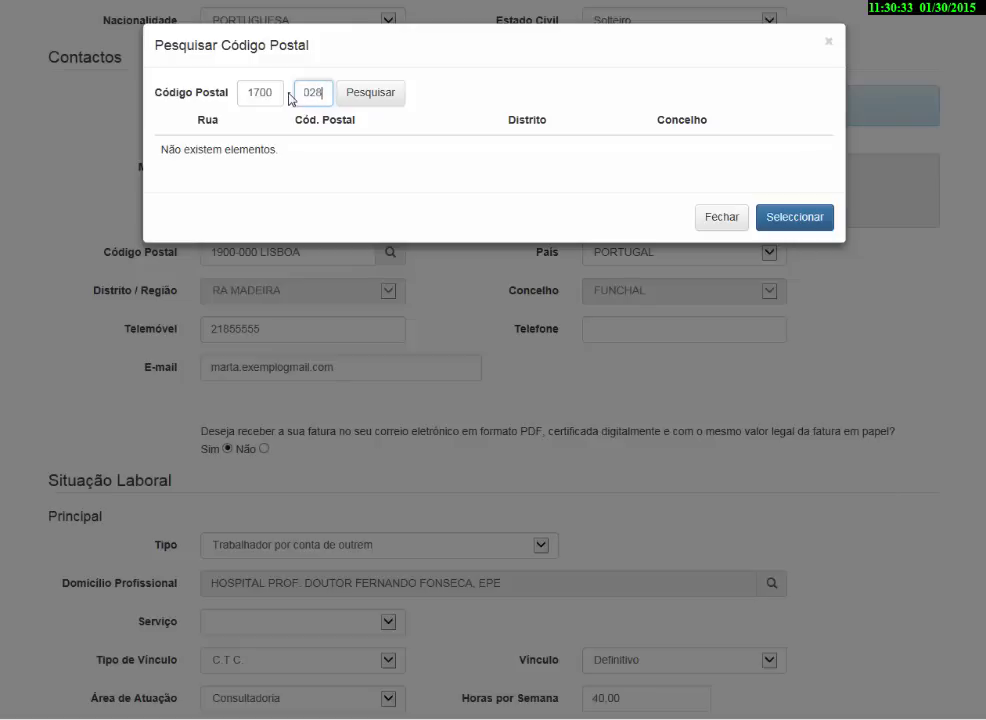
left_click(391, 97)
left_click(165, 150)
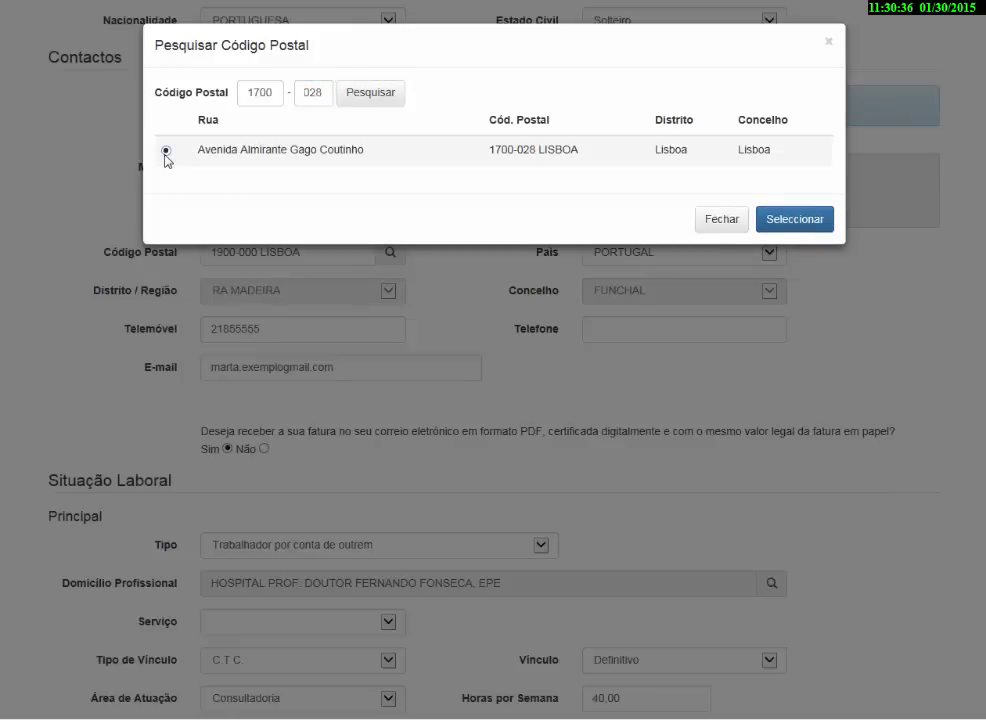
left_click(772, 219)
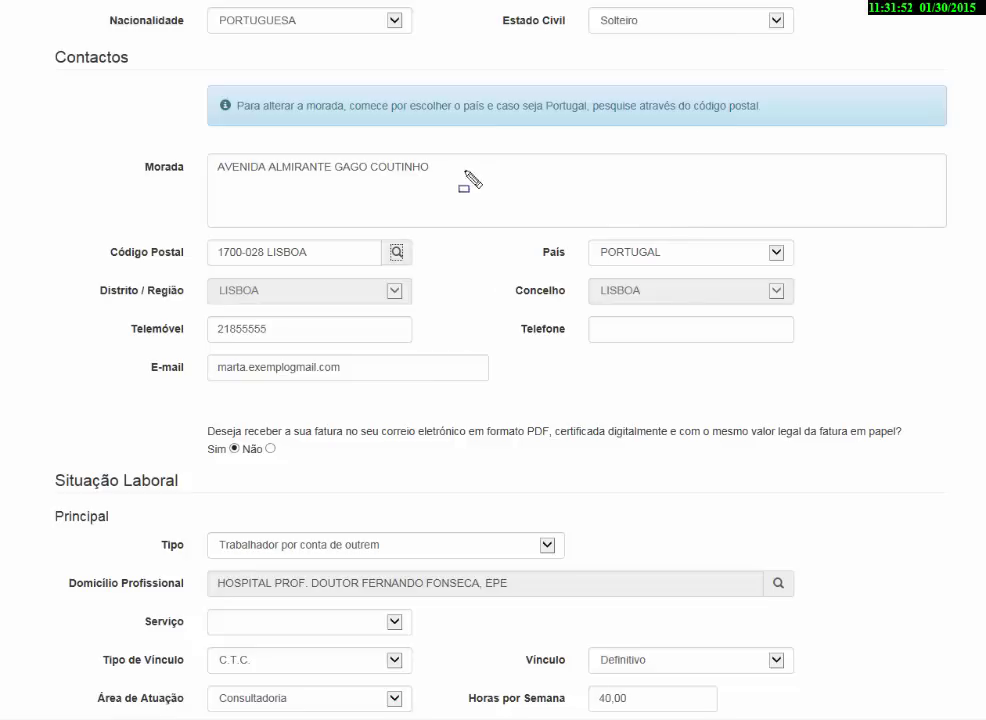
left_click_drag(185, 312, 818, 303)
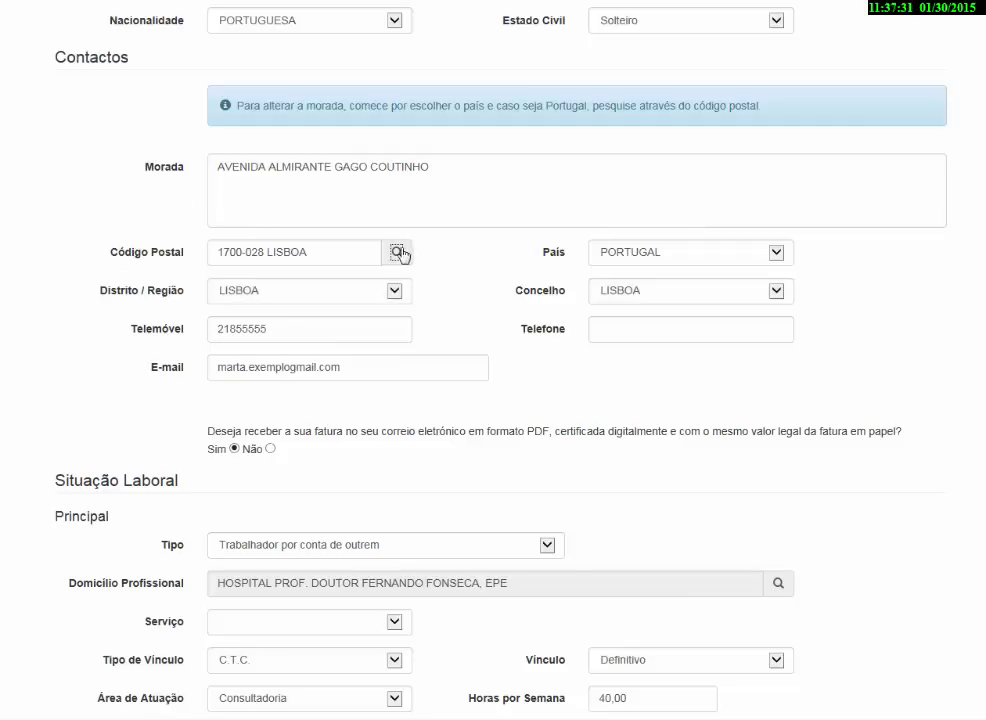
Search the postal code lookup for 1900-000 and close it without selecting an entry.
left_click(400, 253)
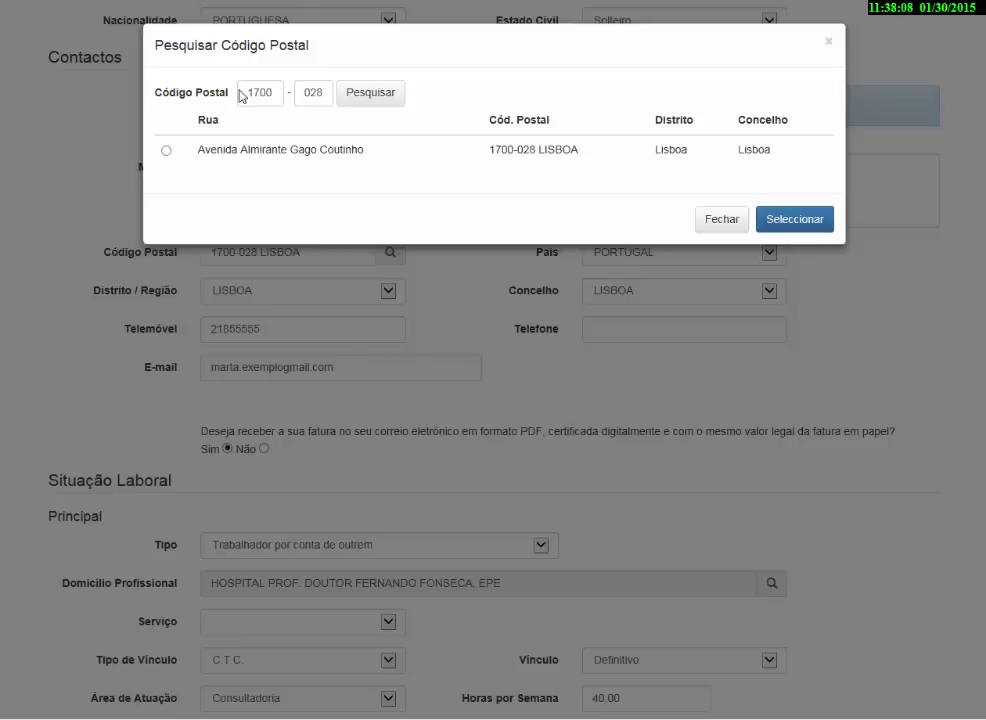
left_click_drag(240, 92, 276, 92)
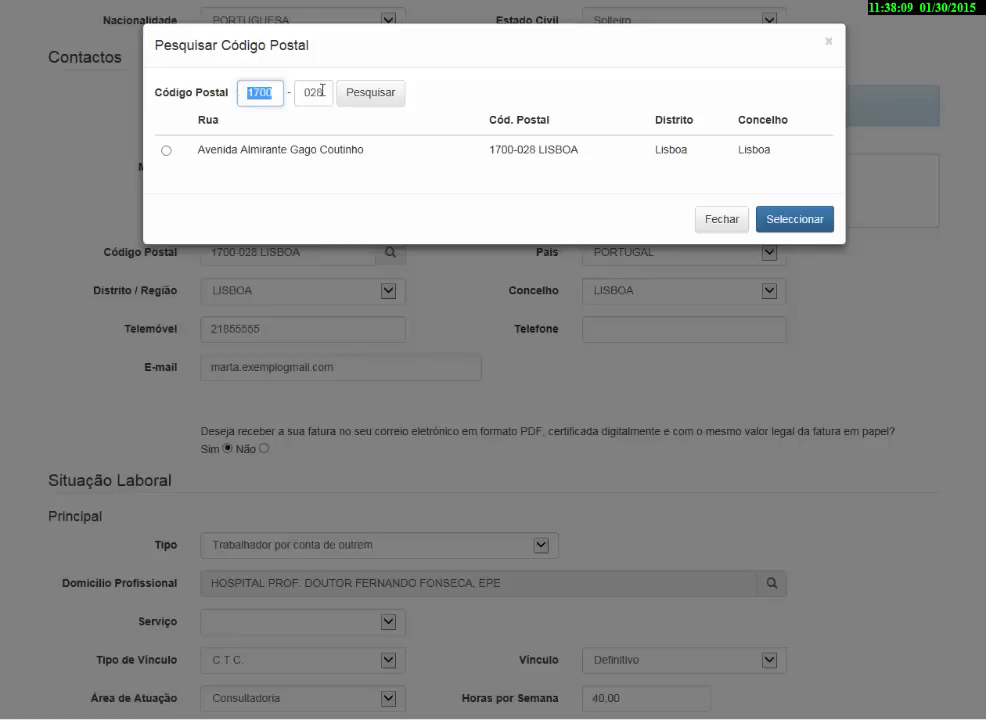
type("1900")
left_click_drag(322, 90, 302, 98)
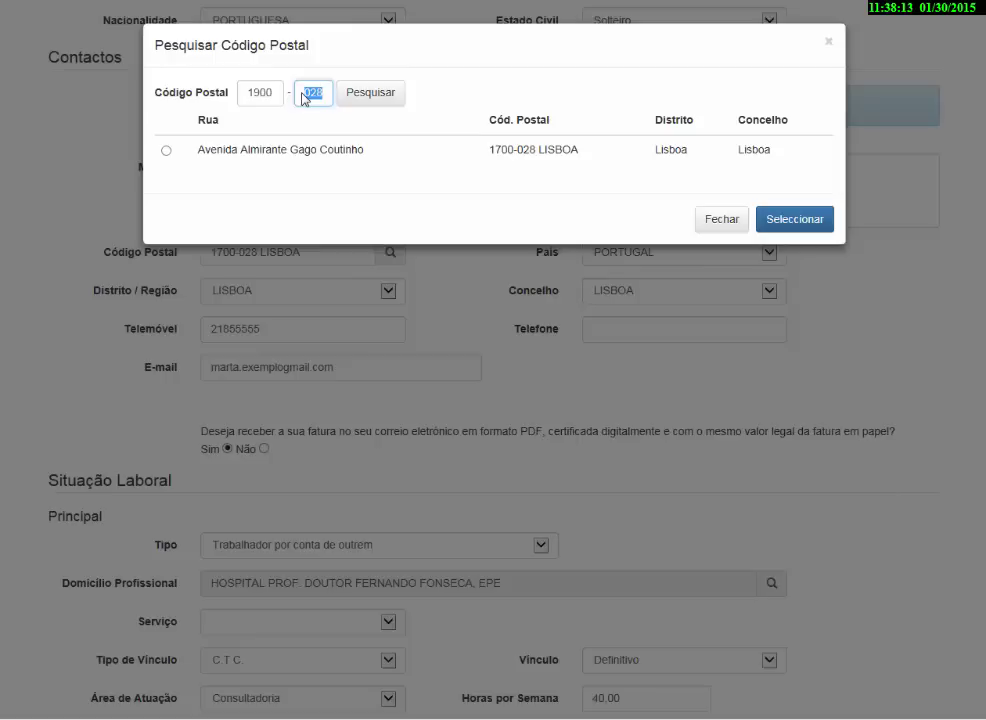
type("000")
left_click(368, 97)
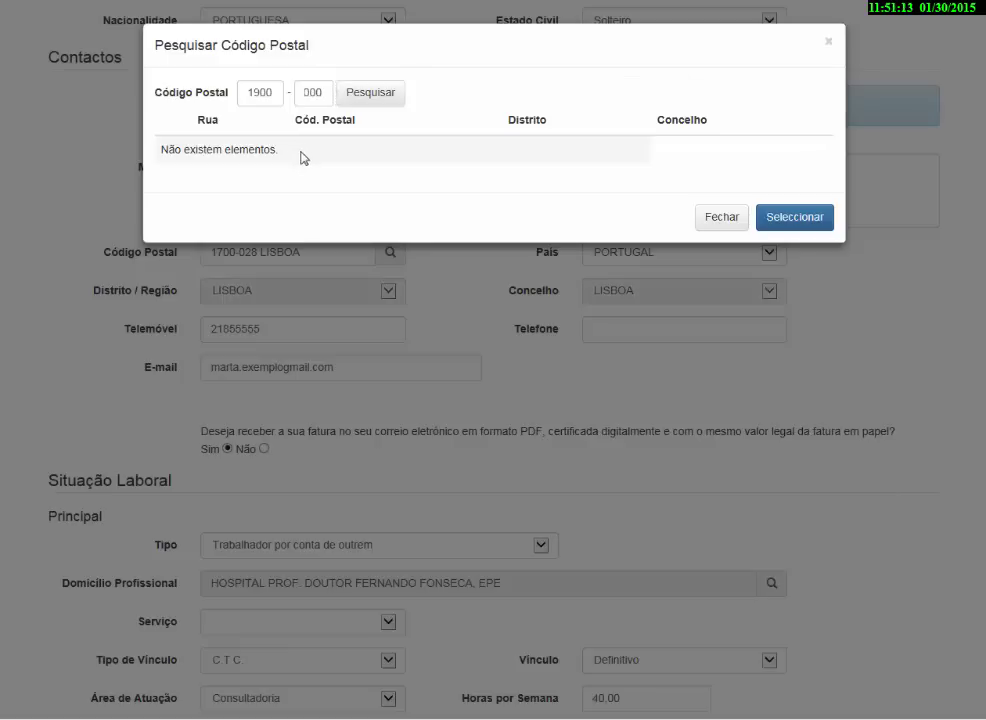
left_click_drag(301, 154, 170, 160)
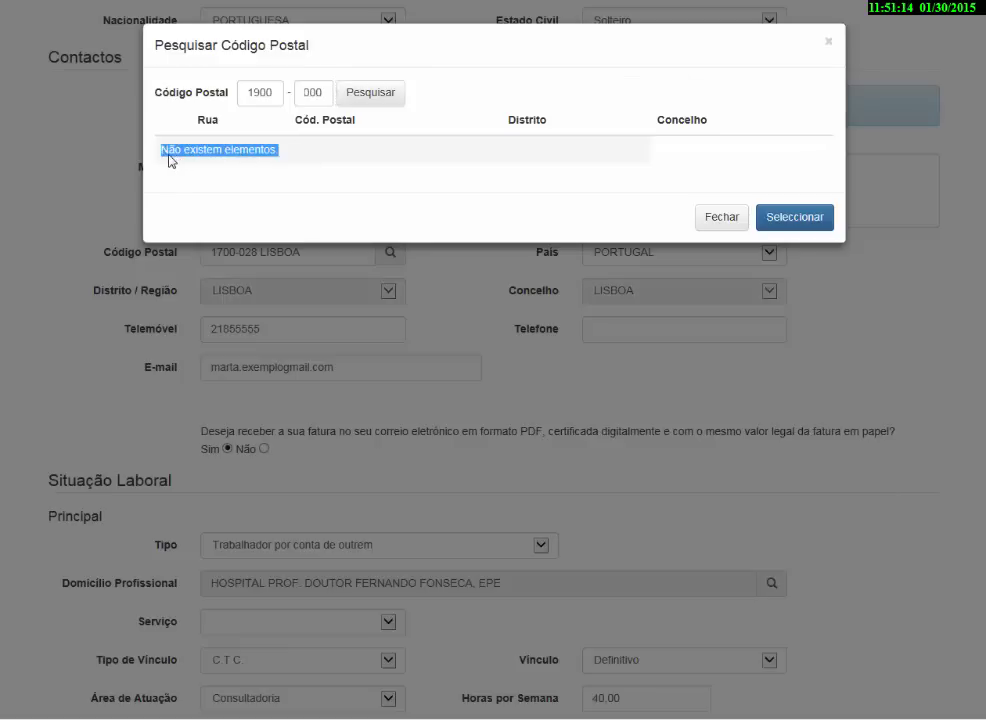
left_click(712, 217)
Change the postal code manually to 1900-000 LISBOA and replace the address text with TESTE.
left_click(260, 247)
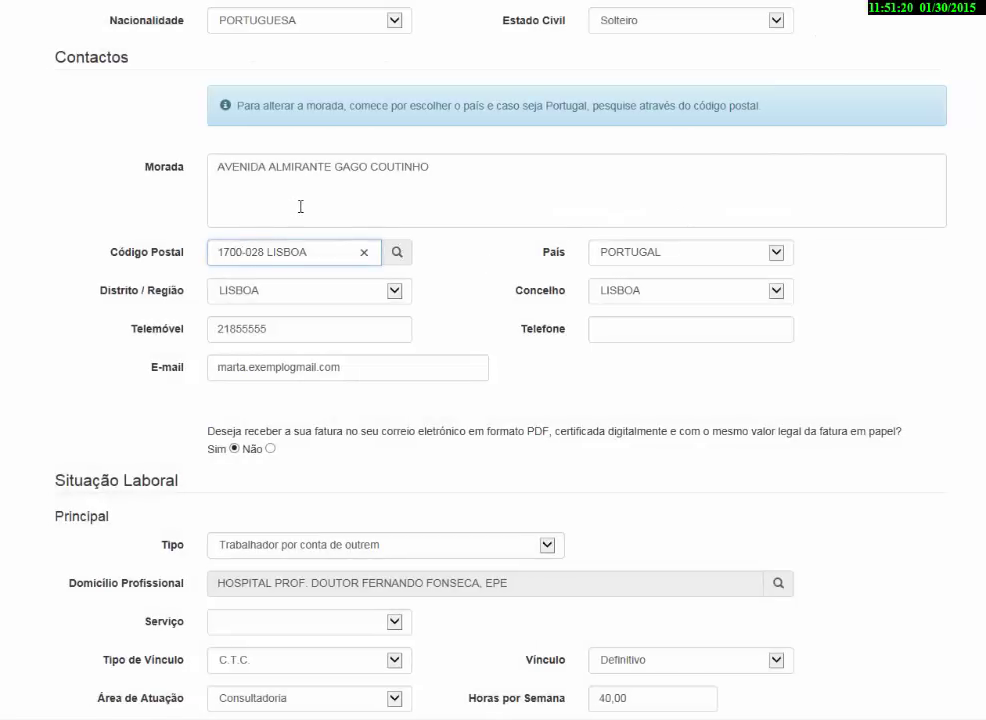
key("BackSpace")
key("BackSpace")
key("BackSpace")
key("BackSpace")
type("9000")
key("BackSpace")
key("BackSpace")
key("BackSpace")
type("00")
left_click_drag(464, 167, 195, 166)
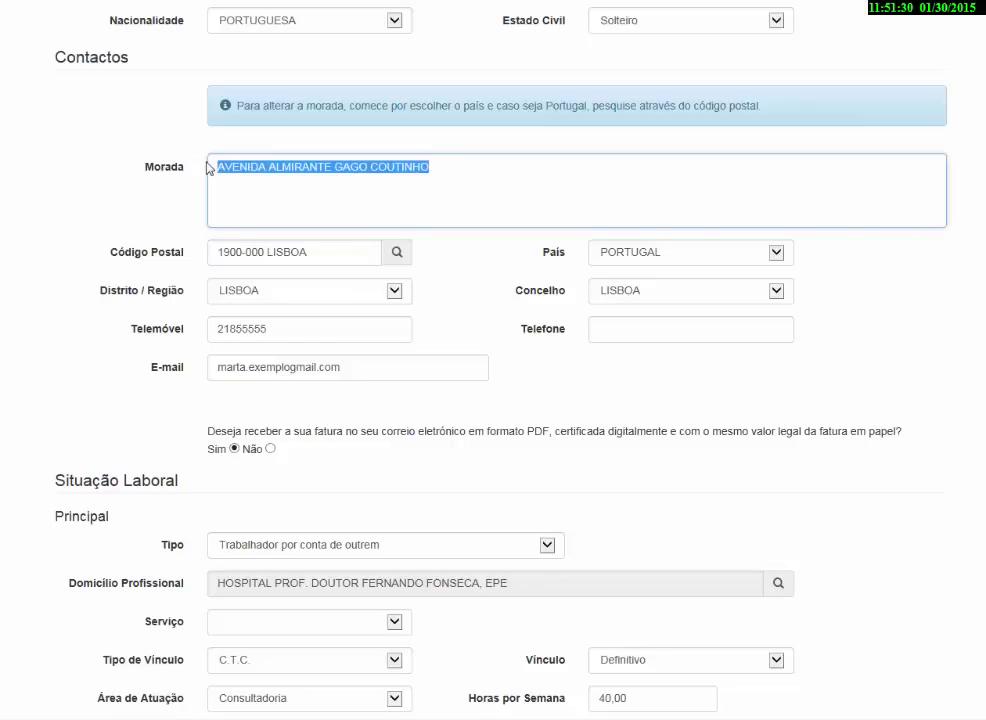
type("TESTE")
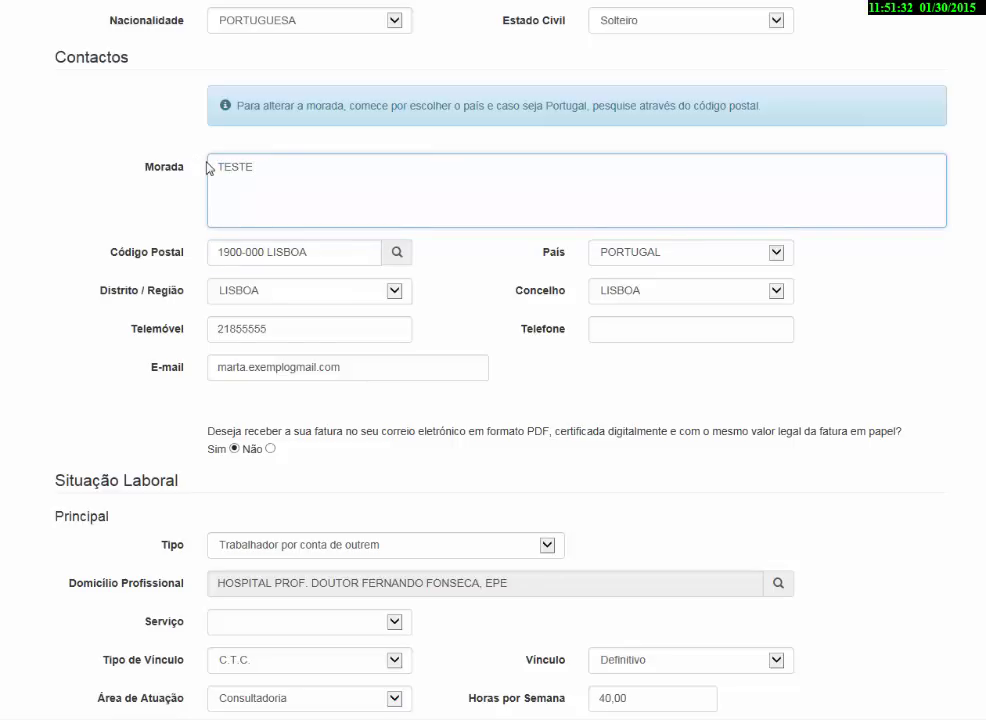
Choose LISBOA as the contact address's district and LOURES as its municipality.
left_click(393, 290)
left_click(311, 291)
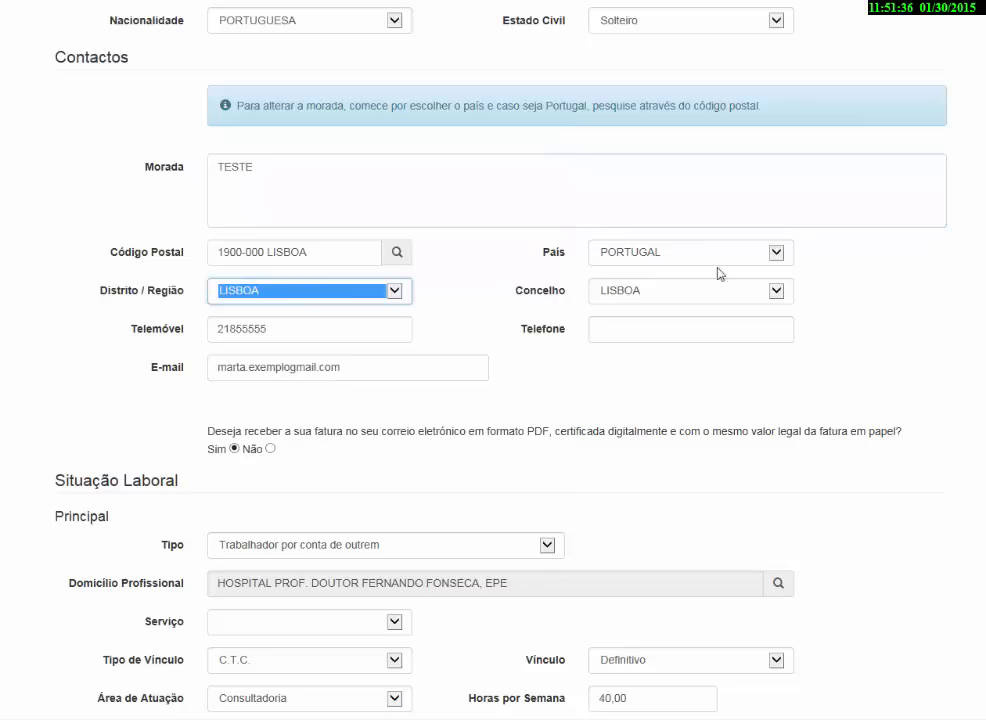
left_click(776, 291)
left_click(706, 303)
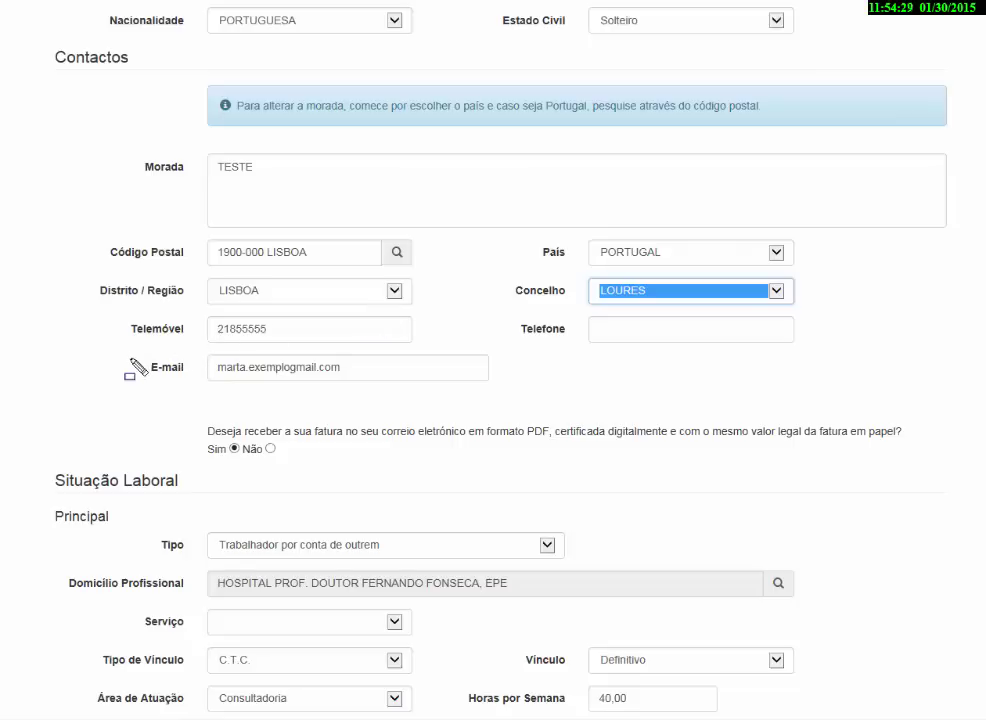
mouse_move(130, 350)
left_mouse_down()
mouse_move(158, 376)
mouse_move(418, 395)
mouse_move(525, 391)
left_mouse_up()
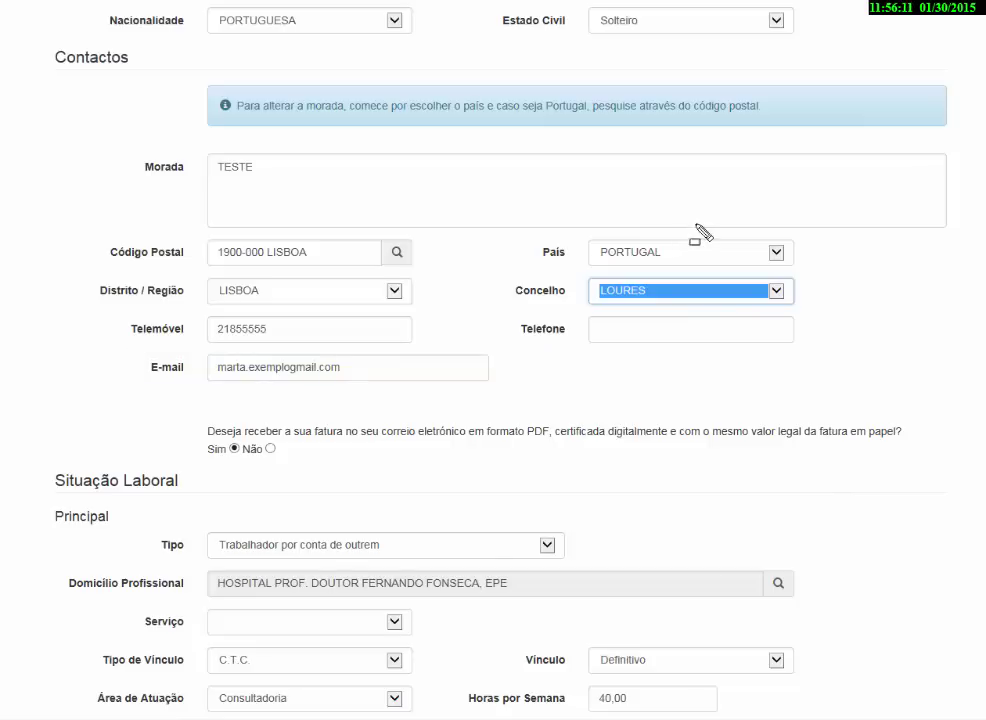
mouse_move(121, 352)
left_mouse_down()
mouse_move(150, 370)
mouse_move(537, 389)
left_mouse_up()
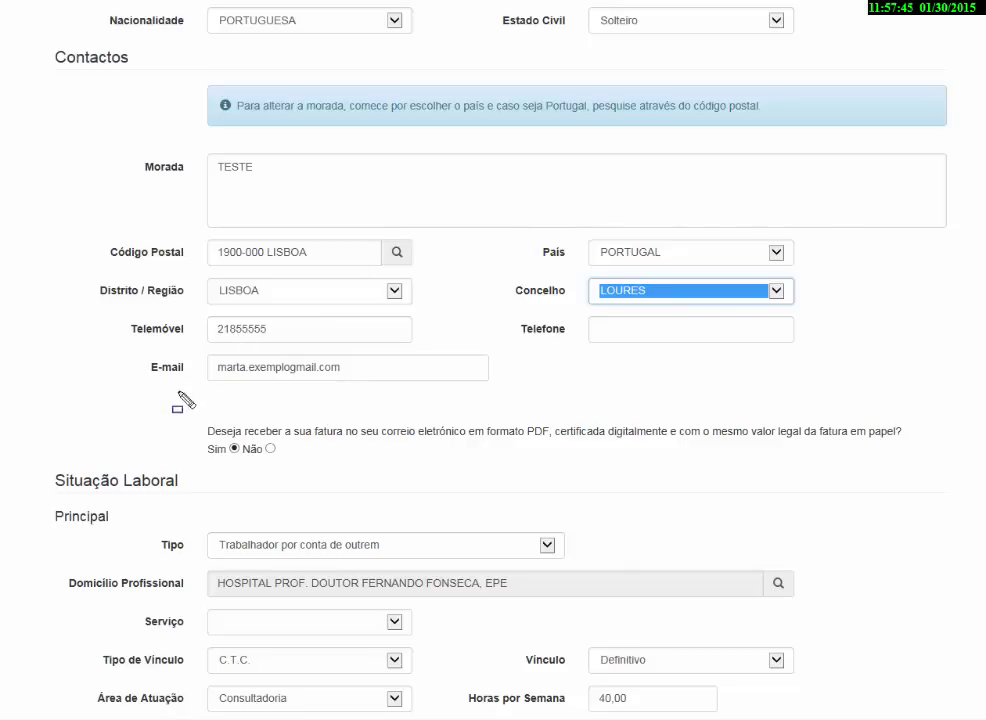
mouse_move(156, 405)
left_mouse_down()
mouse_move(414, 490)
mouse_move(938, 486)
left_mouse_up()
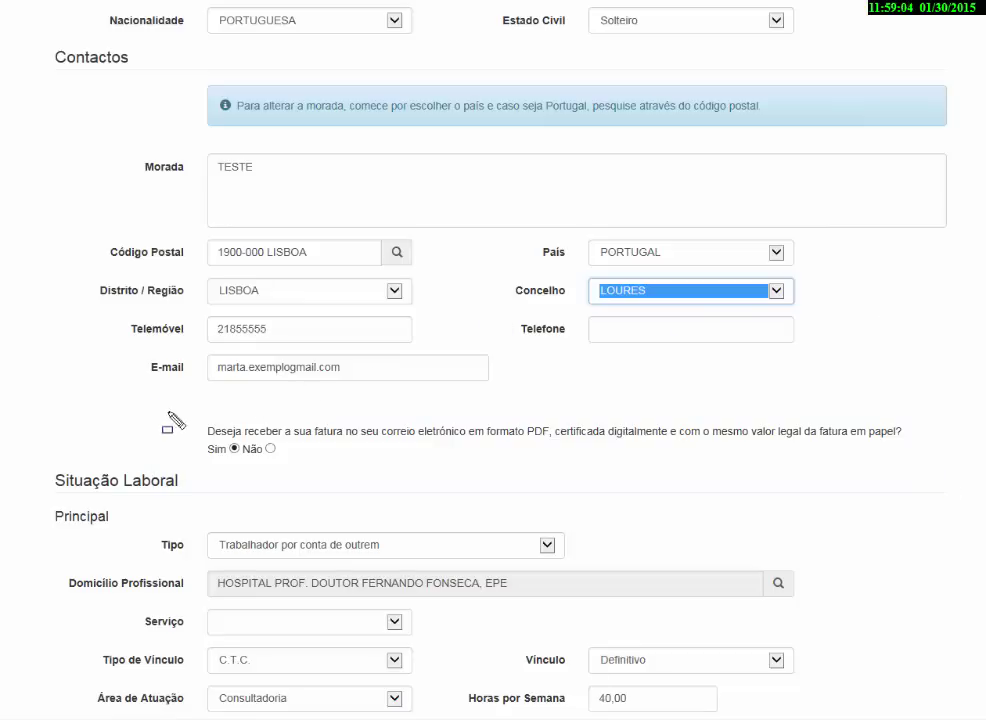
mouse_move(163, 410)
left_mouse_down()
mouse_move(322, 463)
mouse_move(931, 471)
left_mouse_up()
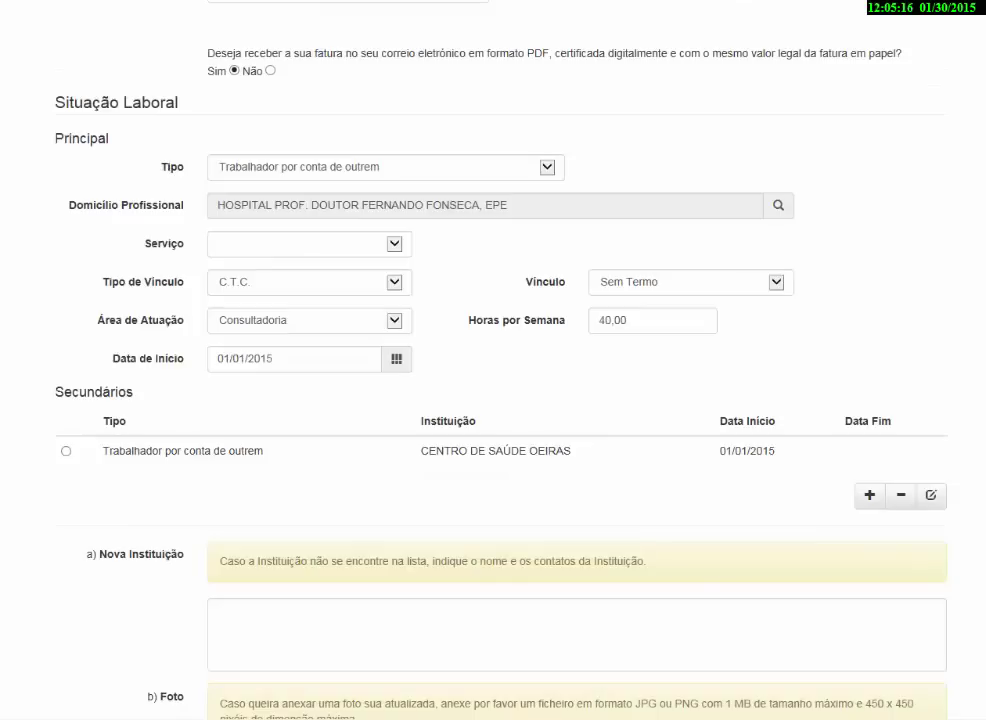
mouse_move(48, 85)
left_mouse_down()
mouse_move(52, 108)
mouse_move(207, 124)
mouse_move(202, 114)
left_mouse_up()
mouse_move(40, 128)
left_mouse_down()
mouse_move(64, 154)
mouse_move(123, 155)
left_mouse_up()
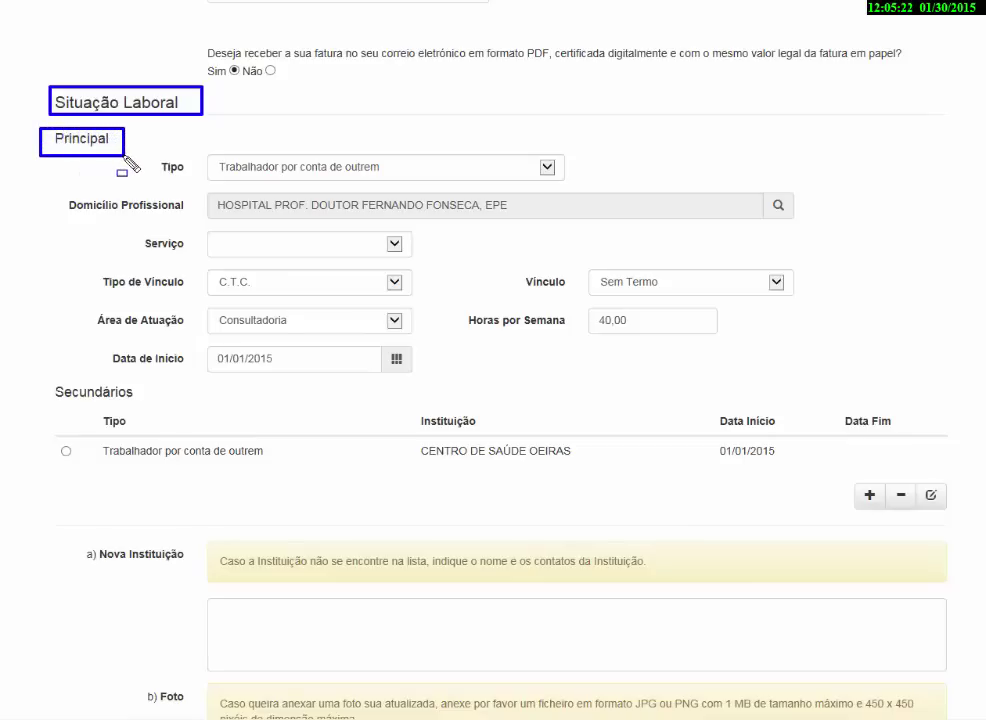
left_click_drag(46, 378, 163, 403)
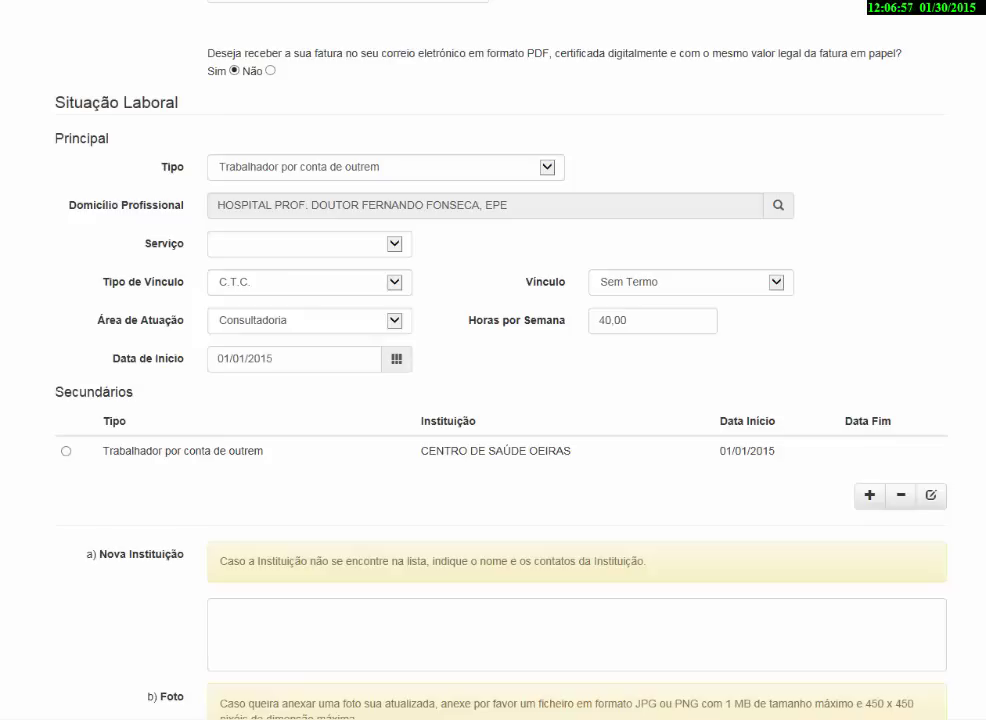
mouse_move(47, 375)
left_mouse_down()
mouse_move(77, 411)
mouse_move(159, 410)
left_mouse_up()
mouse_move(44, 128)
left_mouse_down()
mouse_move(56, 140)
mouse_move(129, 153)
left_mouse_up()
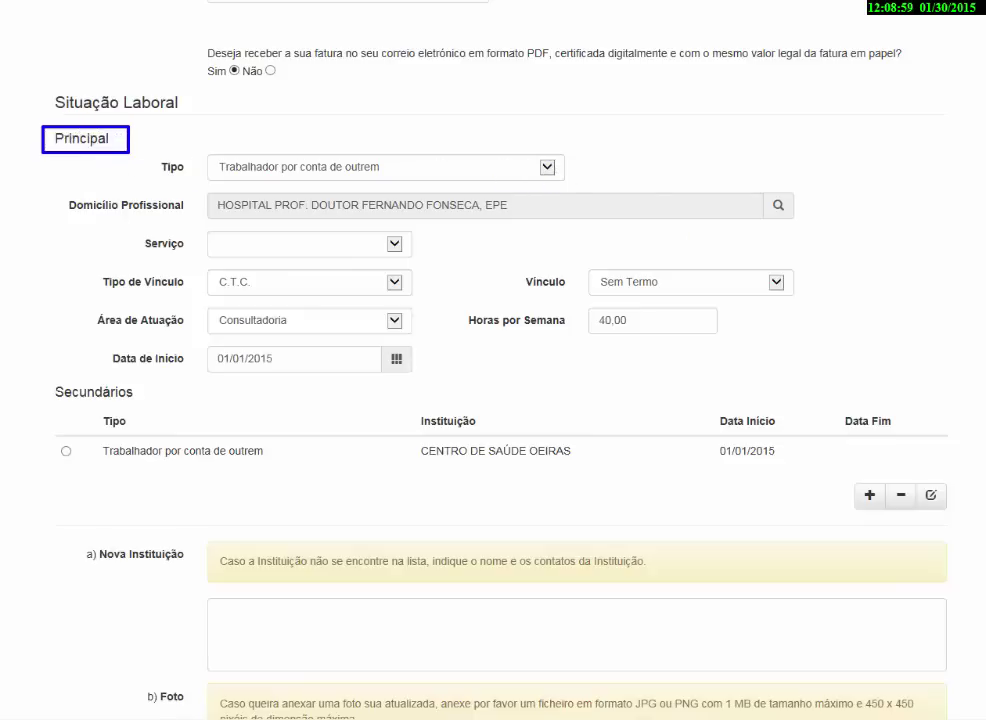
Set the type of the principal employment situation to Trabalhador Independente.
left_click(547, 167)
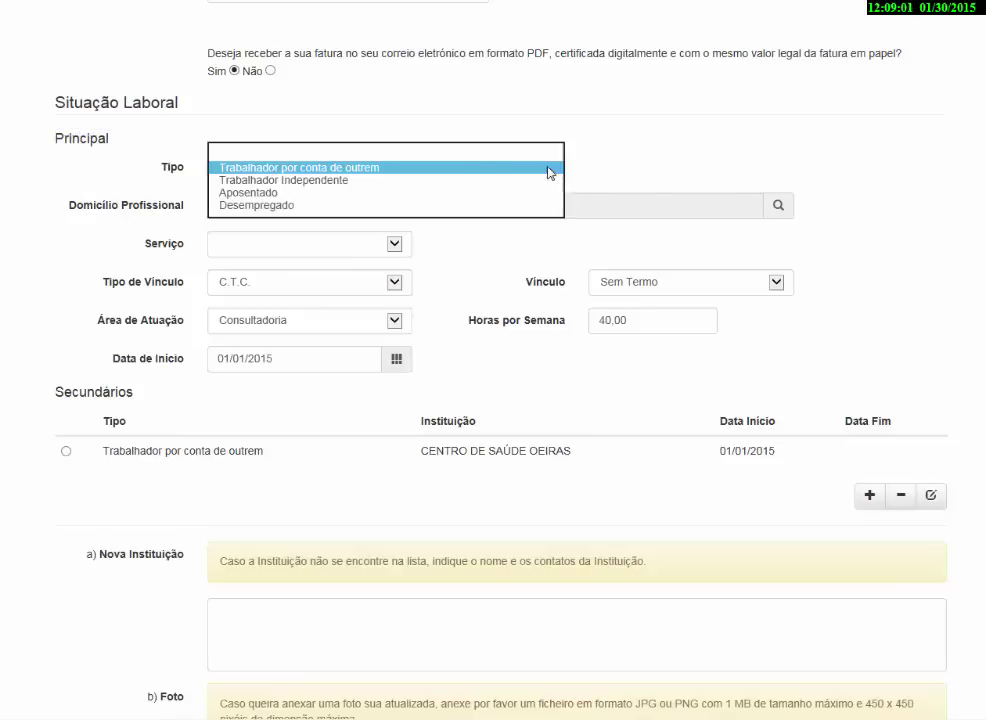
left_click(463, 181)
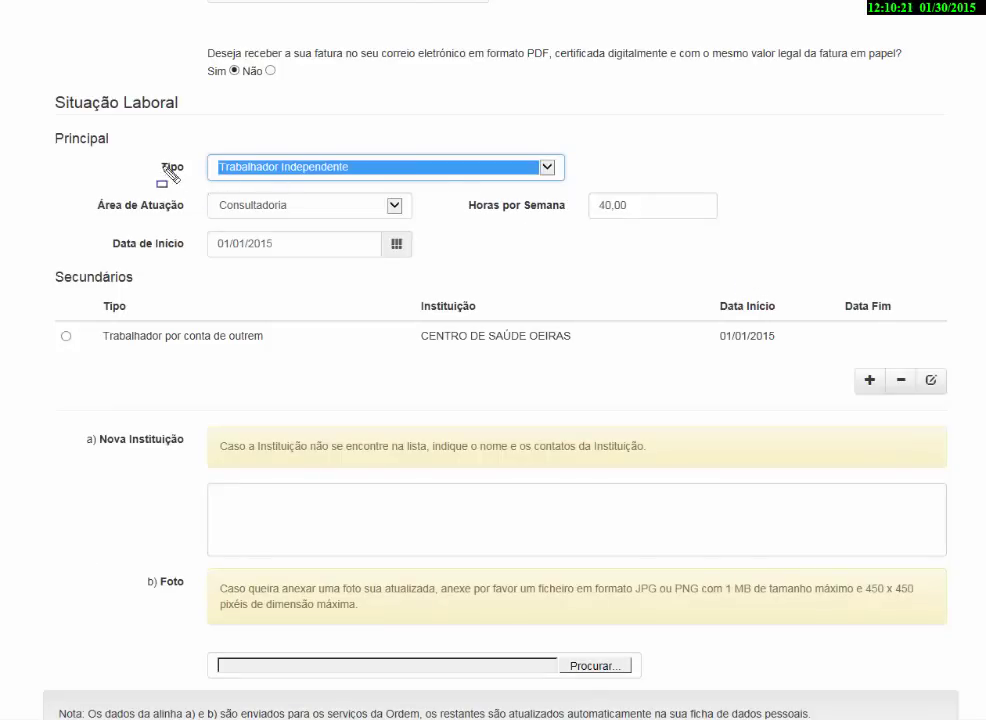
mouse_move(154, 143)
left_mouse_down()
mouse_move(232, 180)
mouse_move(586, 190)
left_mouse_up()
mouse_move(70, 194)
left_mouse_down()
mouse_move(132, 245)
mouse_move(381, 256)
left_mouse_up()
mouse_move(567, 261)
left_mouse_down()
mouse_move(766, 266)
mouse_move(787, 276)
left_mouse_up()
Switch the principal employment type to Aposentado and back to Trabalhador por conta de outrem.
left_click(545, 168)
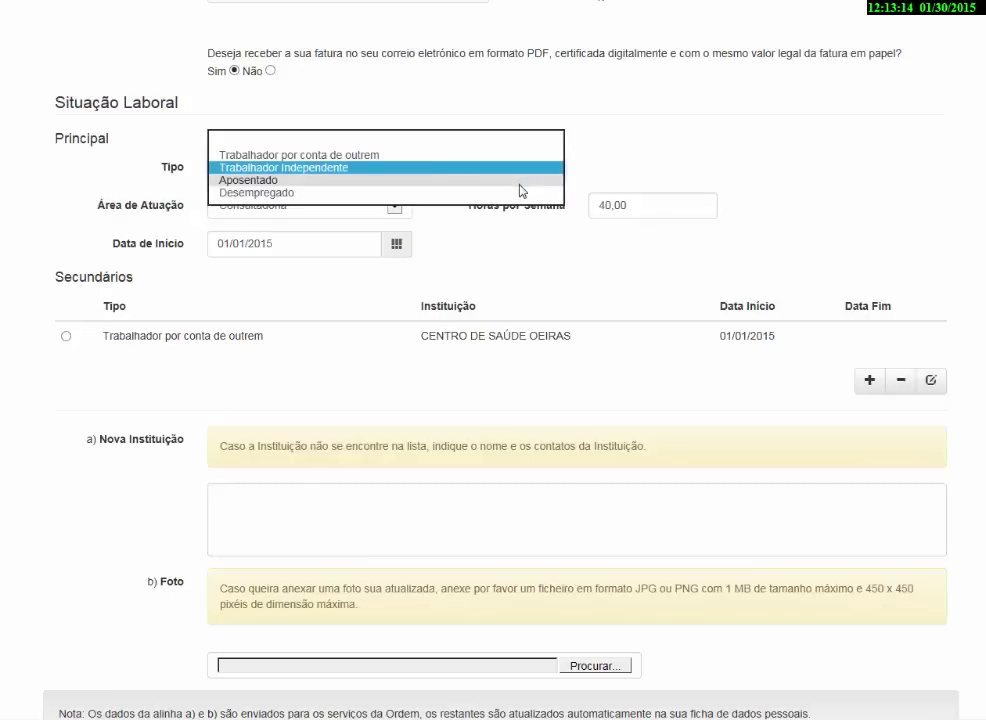
left_click(530, 181)
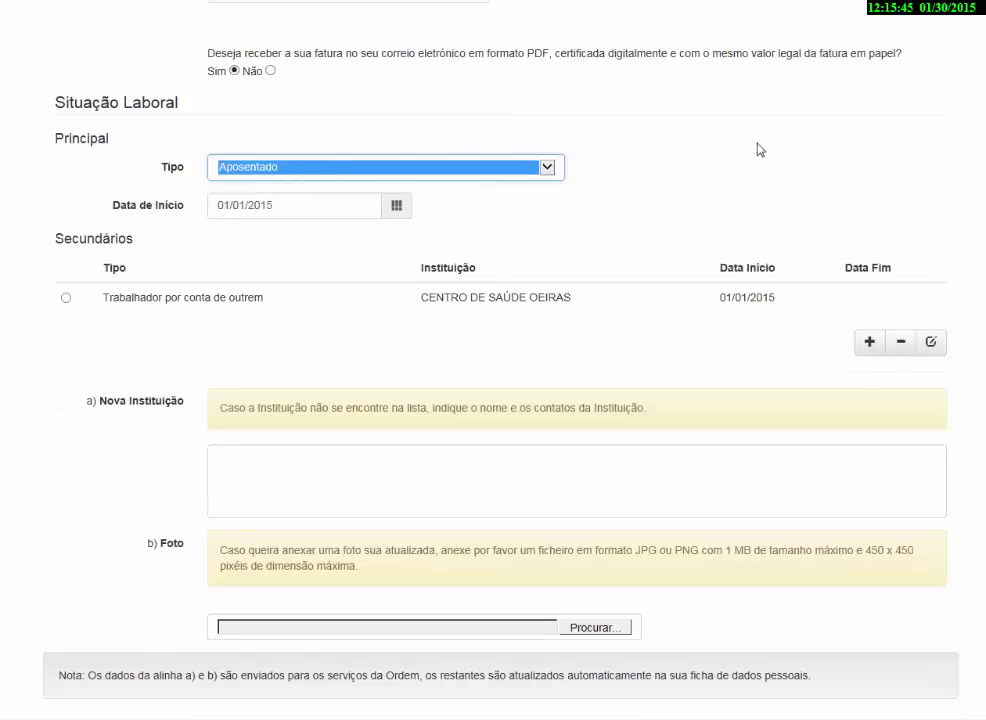
left_click(546, 167)
left_click(446, 143)
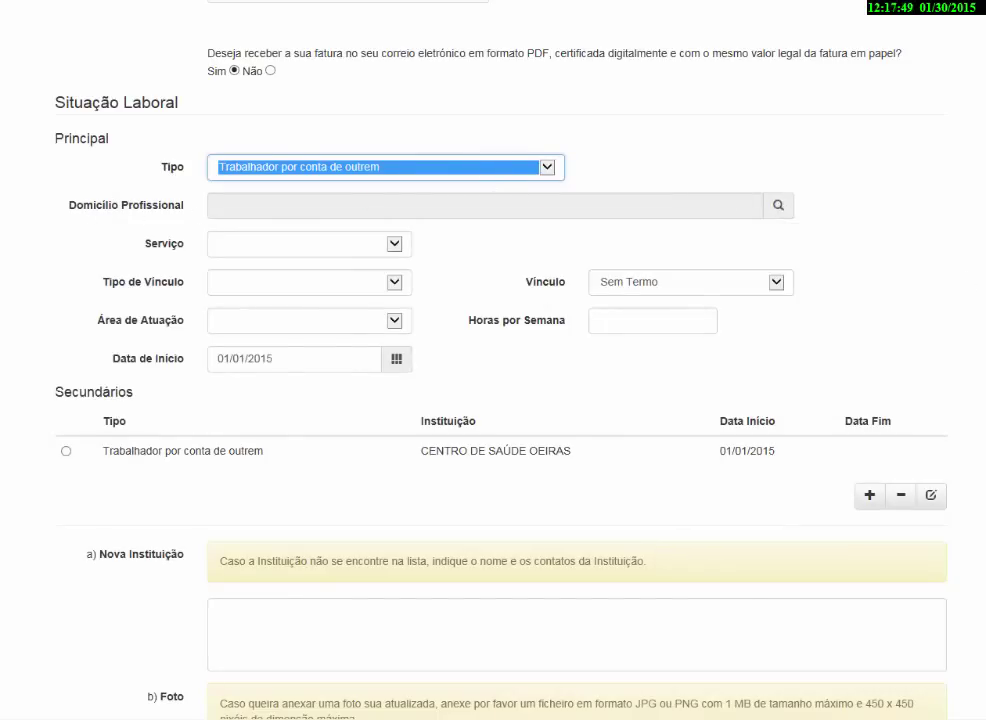
left_click_drag(51, 193, 249, 226)
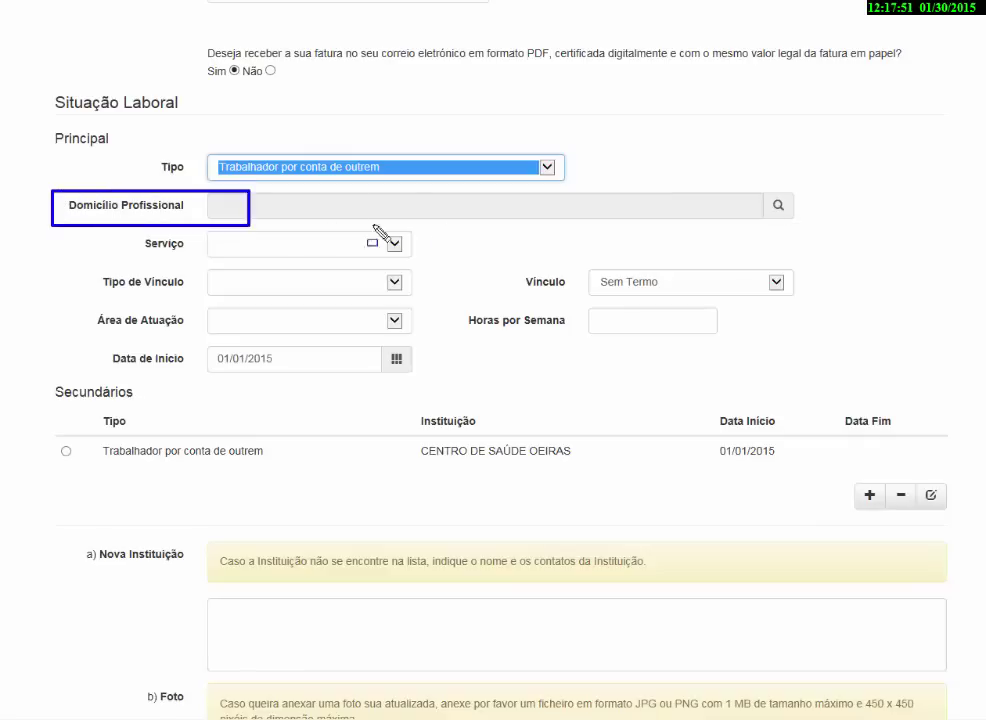
Search the institutions for Hospital Fernando and set the principal Domicílio Profissional to HOSPITAL PROFESSOR DOUTOR FERNANDO DA FONSECA, EPE.
left_click_drag(374, 232, 823, 230)
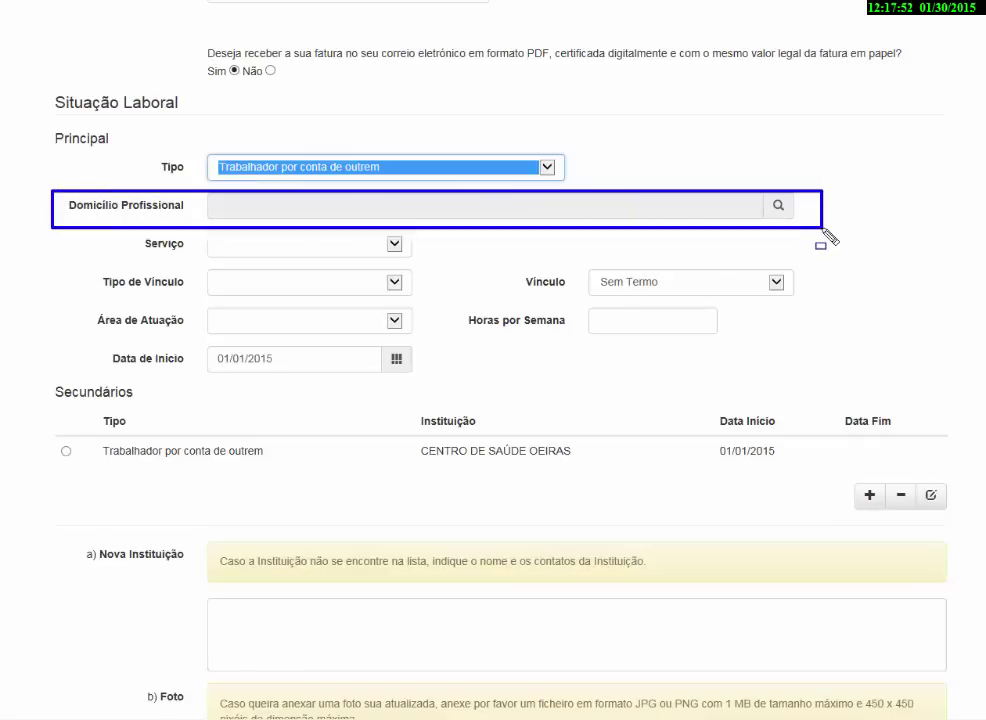
left_click(777, 206)
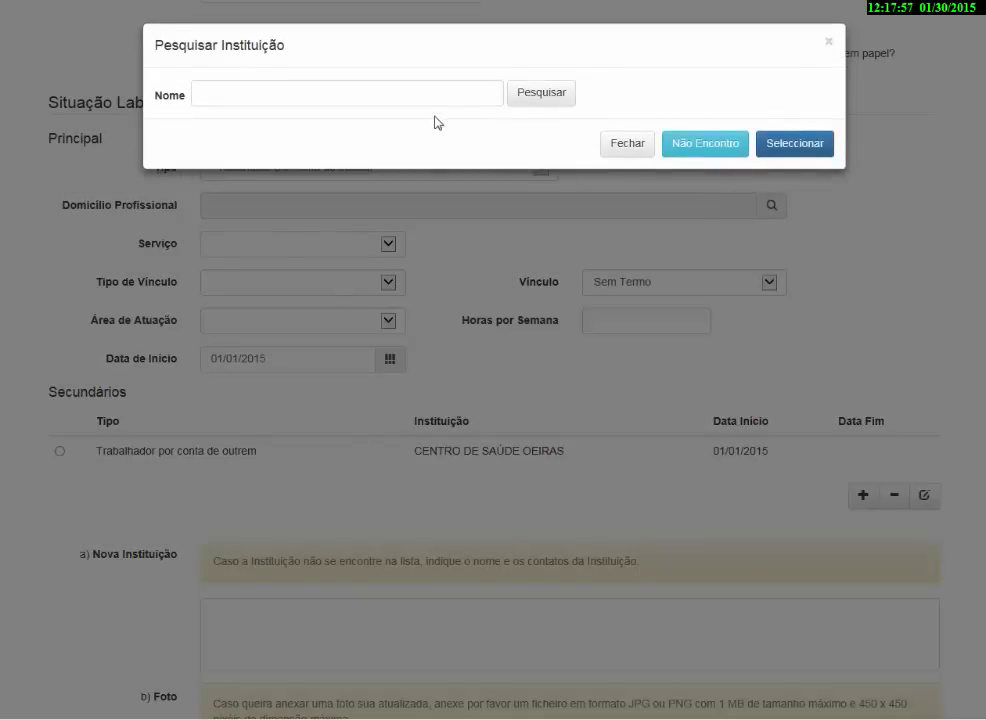
left_click(411, 92)
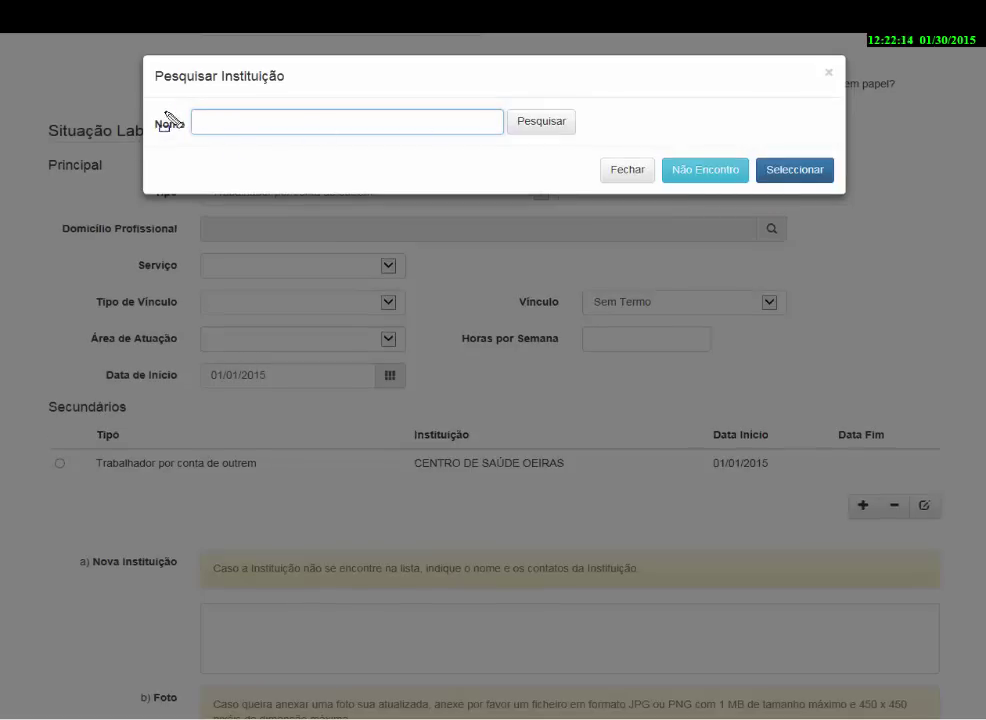
mouse_move(178, 101)
left_mouse_down()
mouse_move(397, 148)
mouse_move(592, 146)
left_mouse_up()
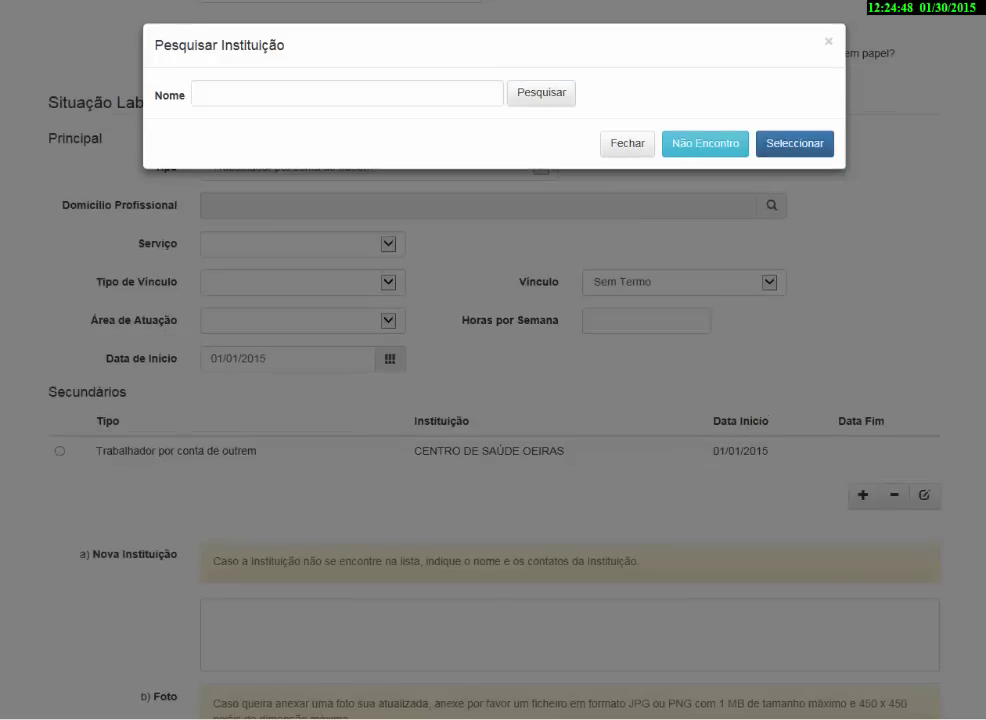
left_click(375, 95)
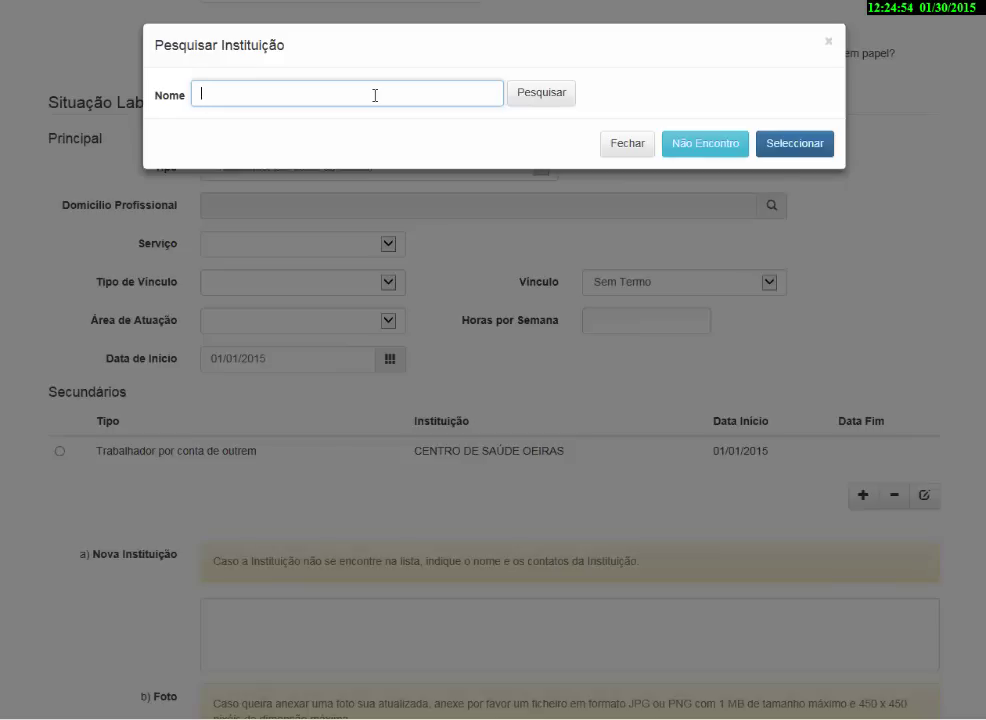
type("Hospital Fernando")
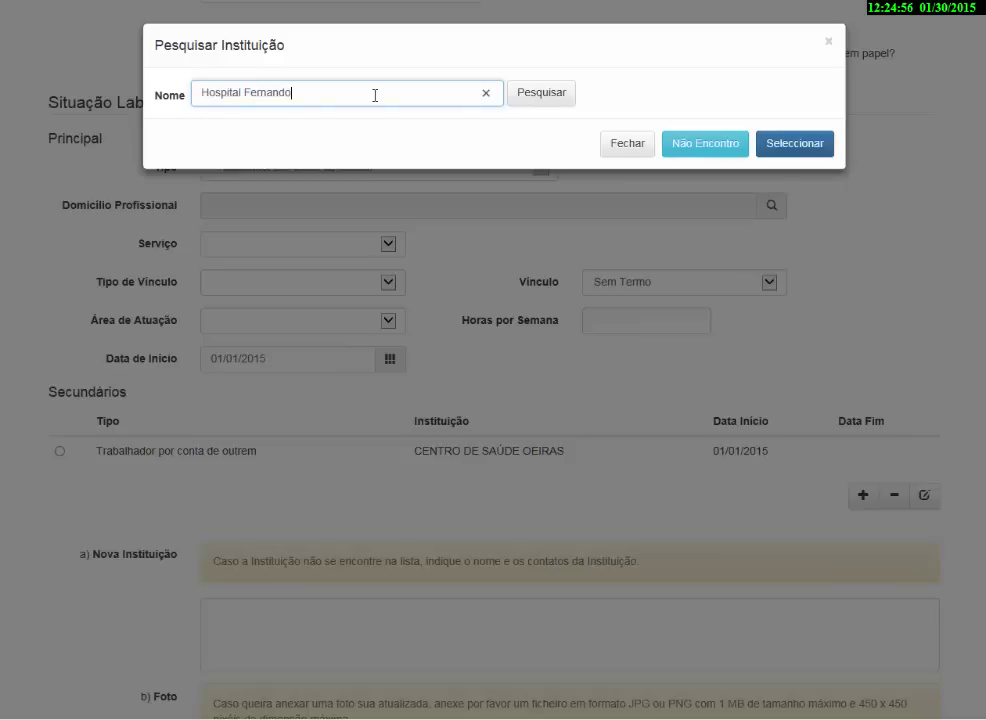
left_click(541, 92)
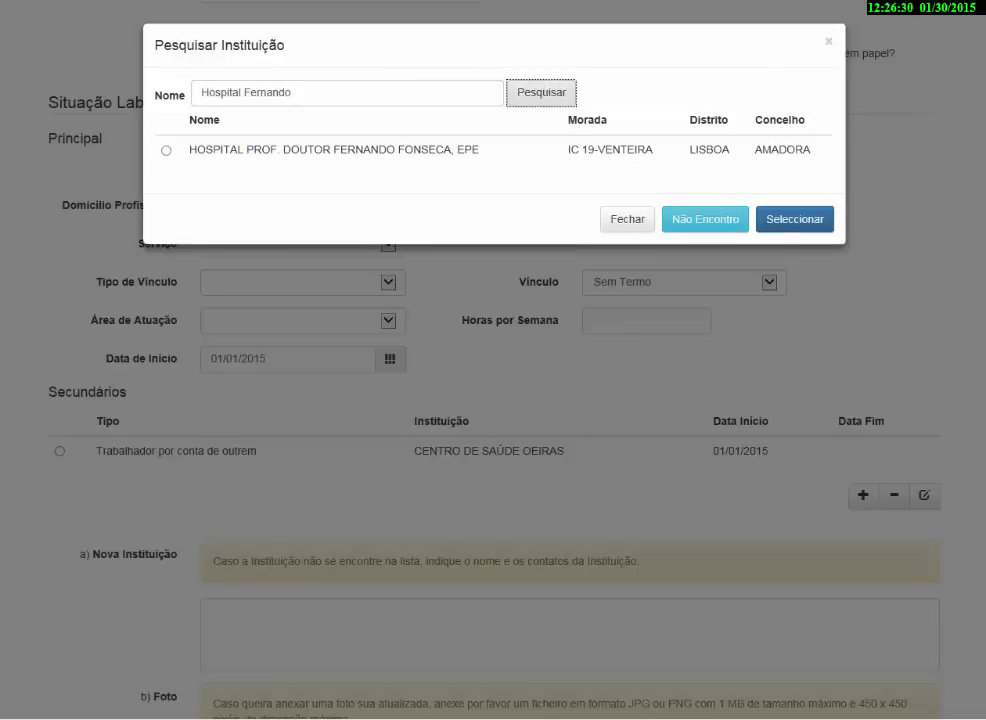
mouse_move(169, 70)
left_mouse_down()
mouse_move(224, 105)
mouse_move(510, 115)
left_mouse_up()
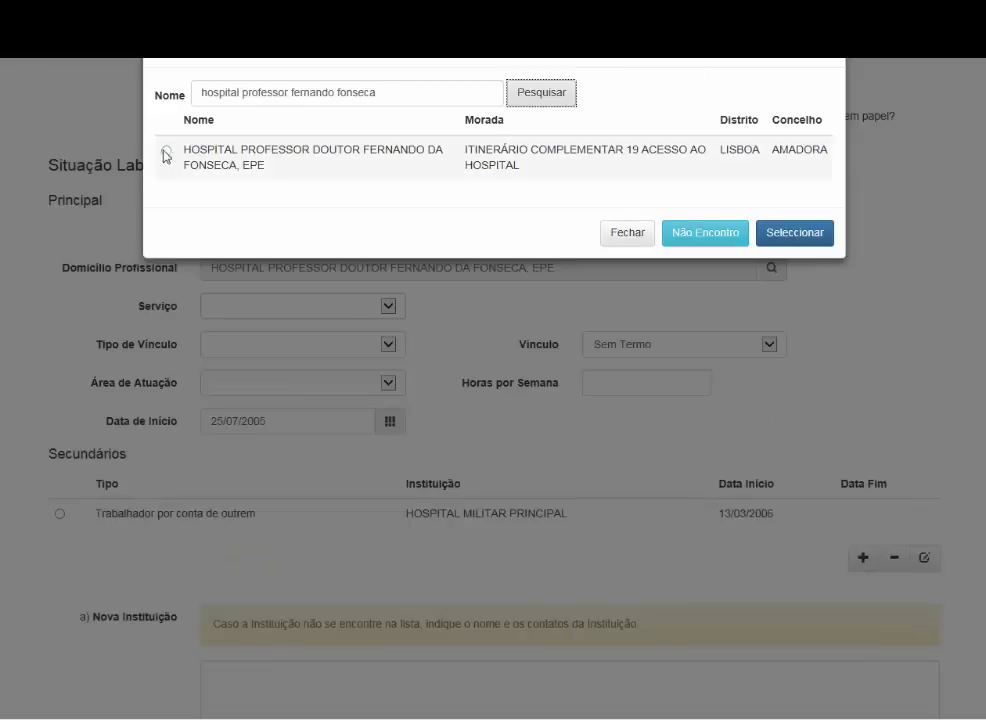
left_click(165, 151)
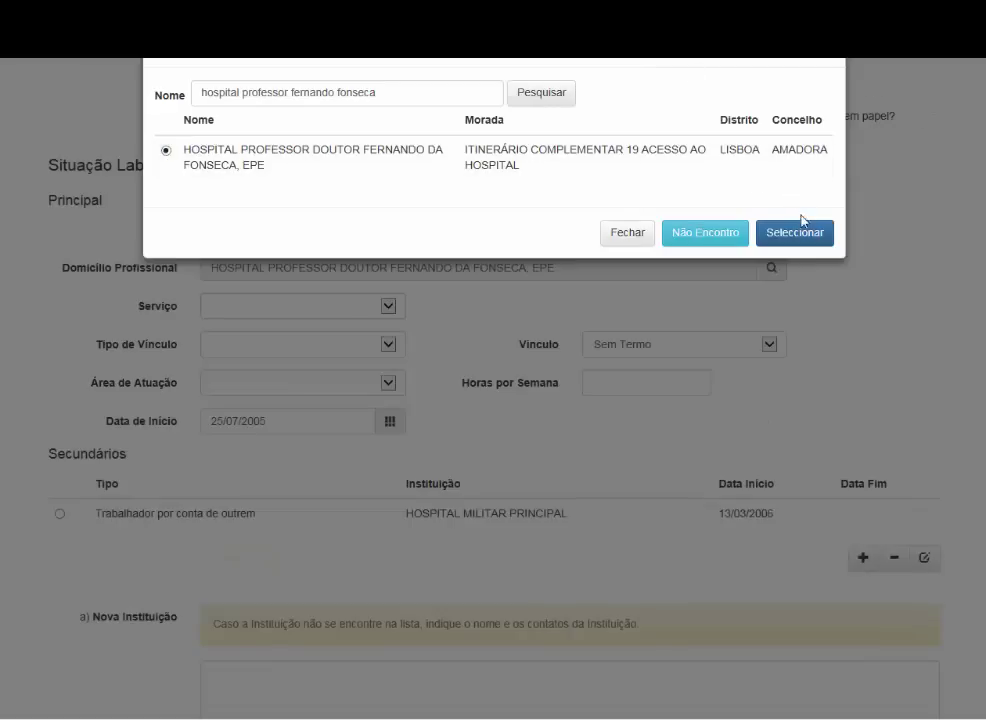
left_click(795, 229)
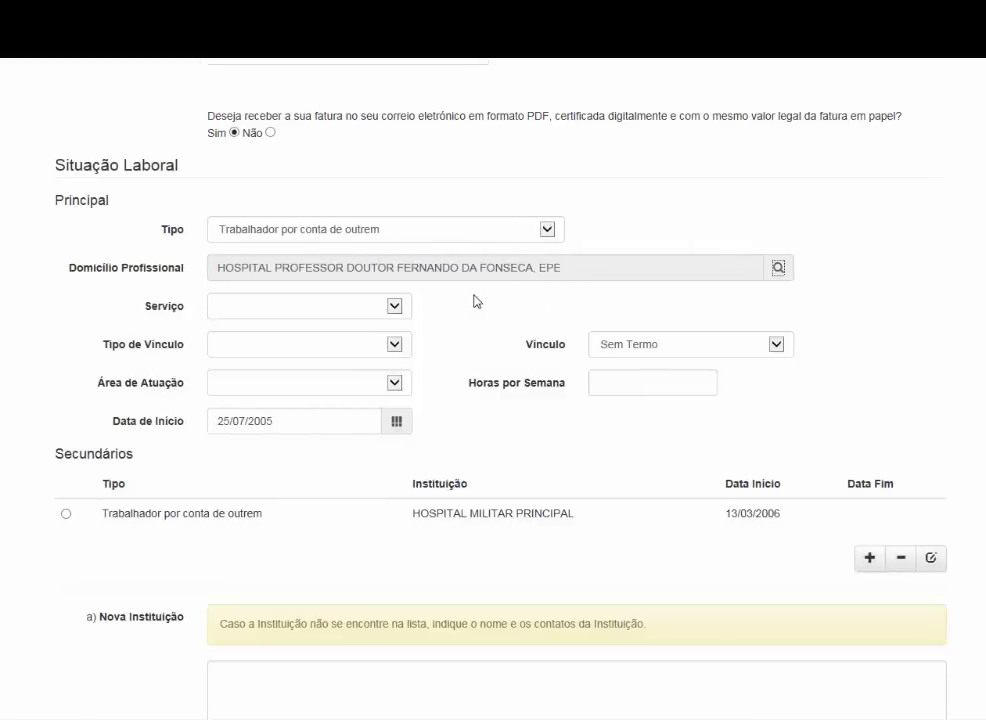
Set the principal job's Serviço to Medicina Interna, Tipo de Vínculo to Contrato de trabalho em funções públicas (CTFP) and Área de Atuação to Prestação de Cuidados Especializados.
left_click(394, 306)
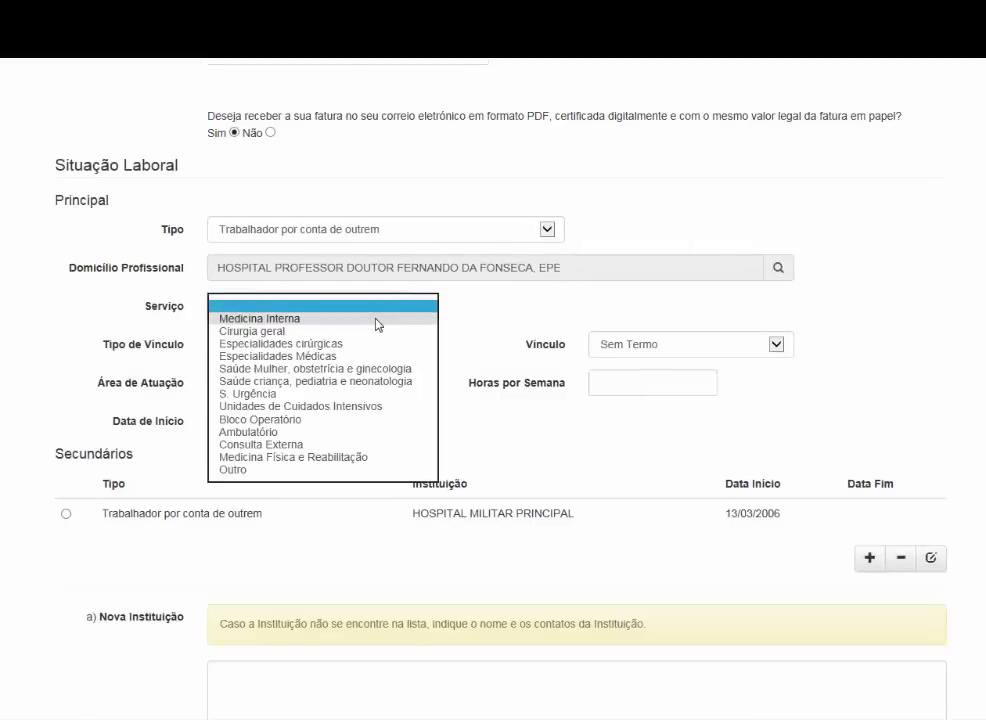
left_click(378, 319)
left_click(395, 345)
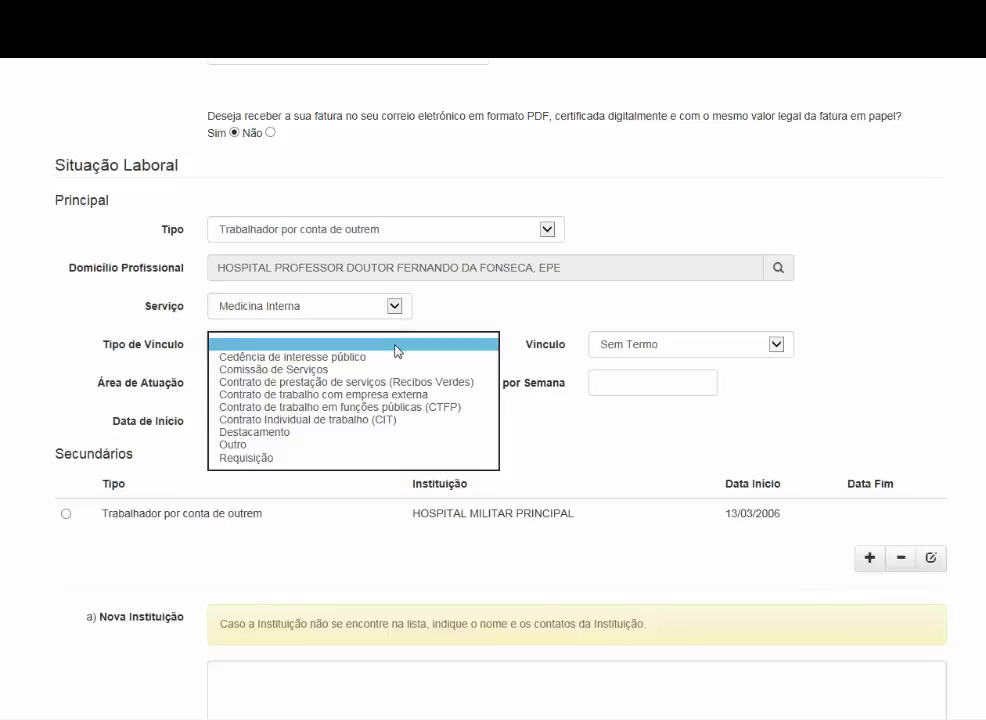
left_click(398, 407)
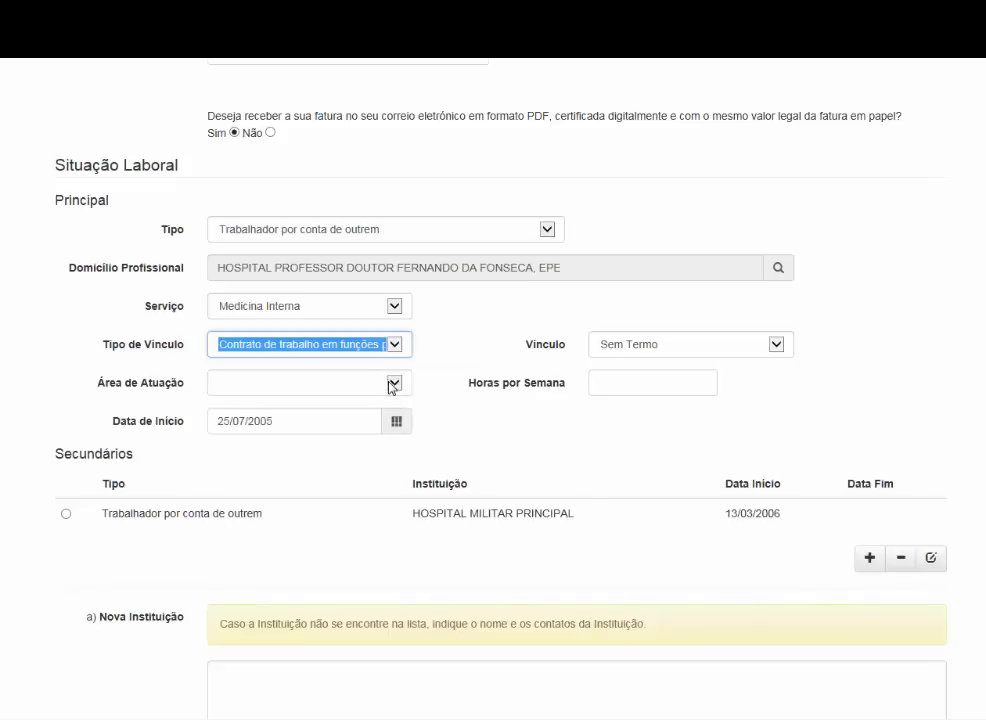
left_click(393, 384)
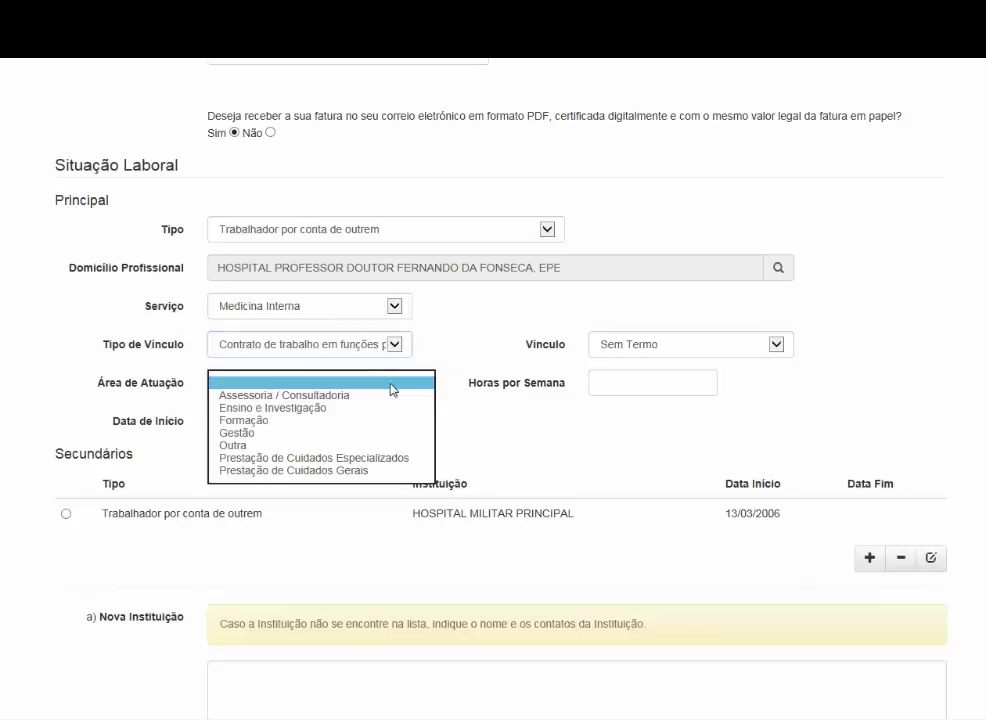
left_click(365, 462)
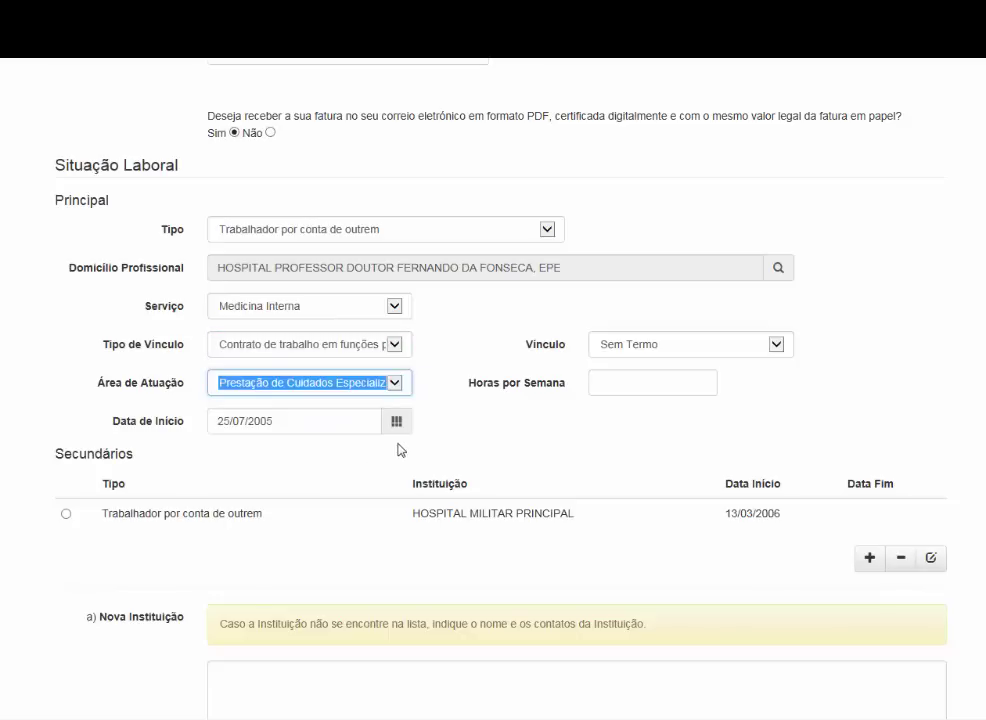
Open the secondary employment at HOSPITAL MILITAR PRINCIPAL for editing, review its details and close it without changes.
scroll(493, 400, "down", 3)
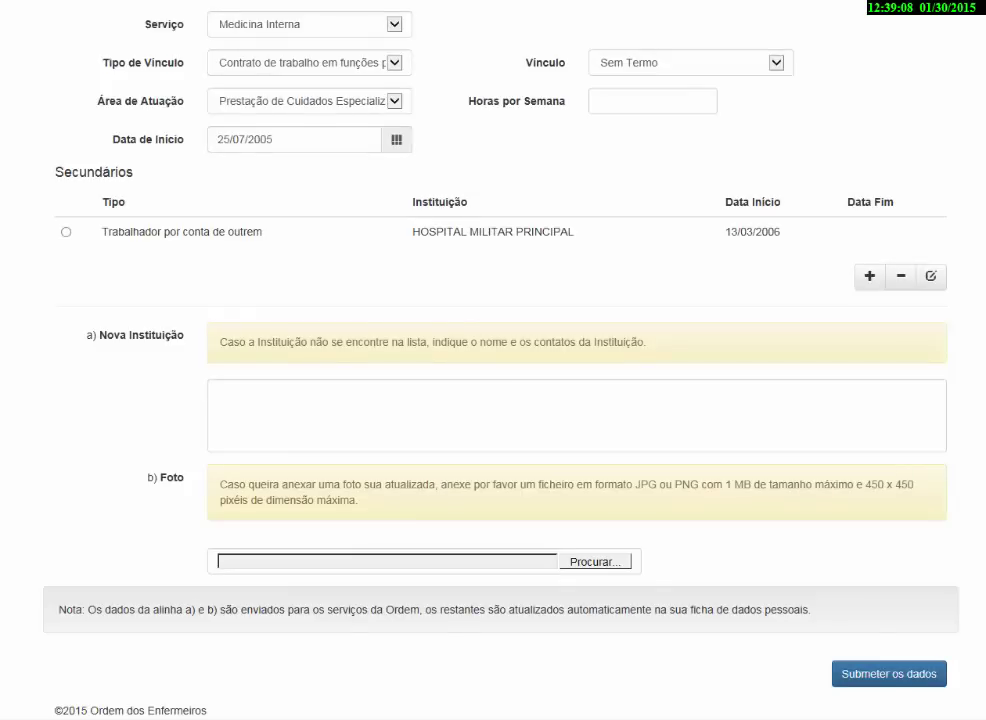
mouse_move(35, 158)
left_mouse_down()
mouse_move(209, 275)
mouse_move(828, 270)
mouse_move(955, 308)
left_mouse_up()
mouse_move(842, 254)
left_mouse_down()
mouse_move(848, 272)
mouse_move(889, 299)
left_mouse_up()
mouse_move(836, 252)
left_mouse_down()
mouse_move(898, 312)
mouse_move(967, 310)
mouse_move(956, 304)
left_mouse_up()
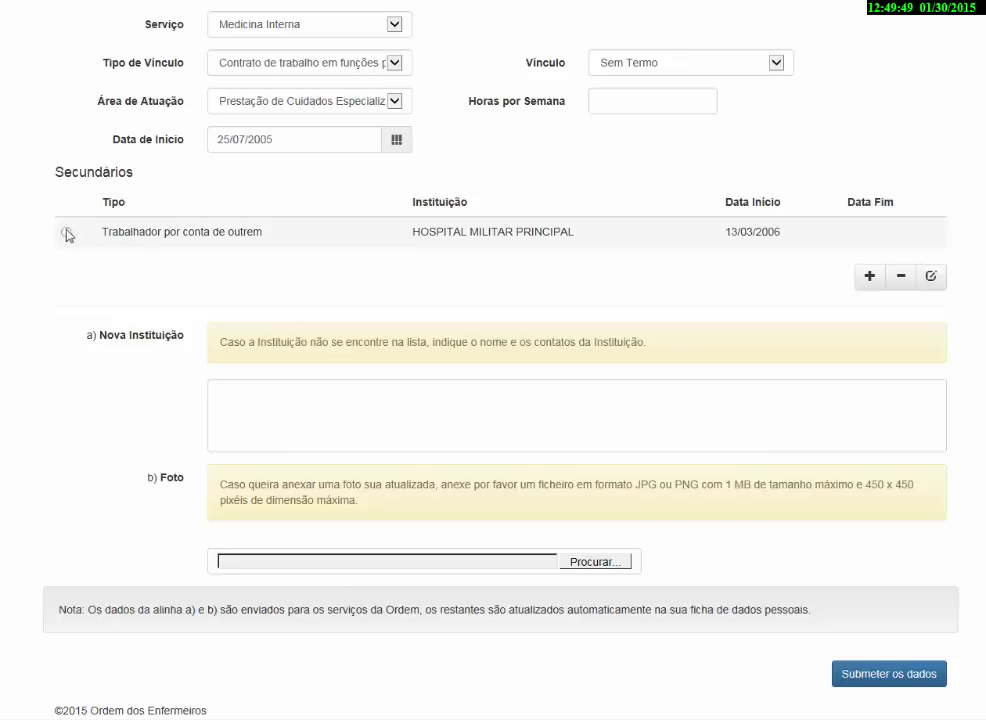
left_click(67, 234)
left_click(932, 277)
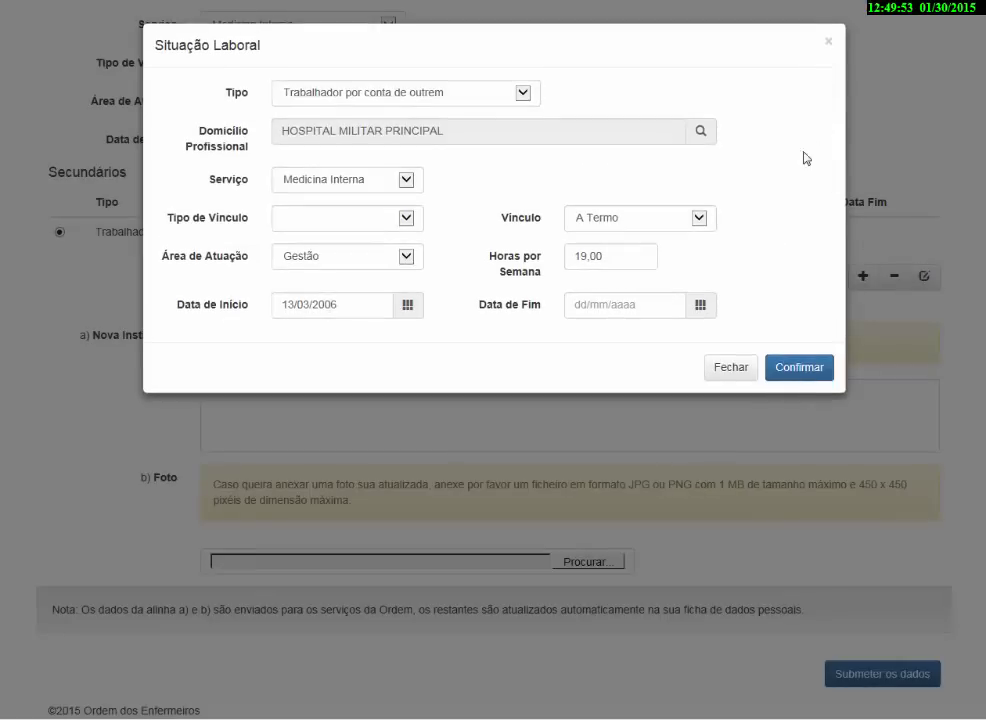
left_click(730, 369)
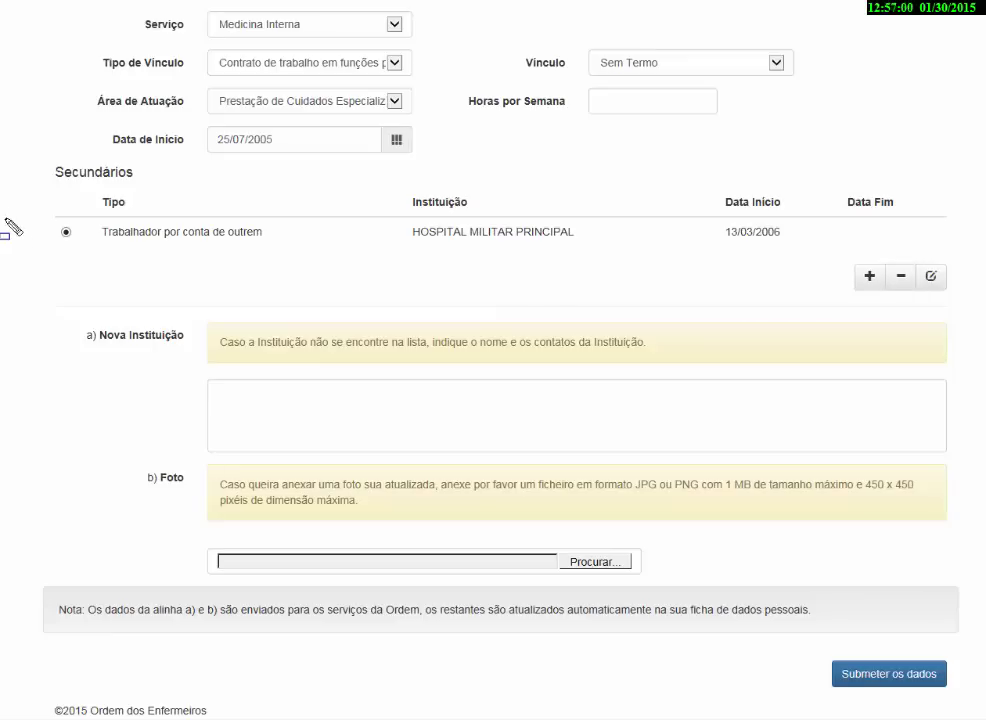
mouse_move(42, 292)
left_mouse_down()
mouse_move(455, 598)
mouse_move(873, 579)
mouse_move(982, 597)
left_mouse_up()
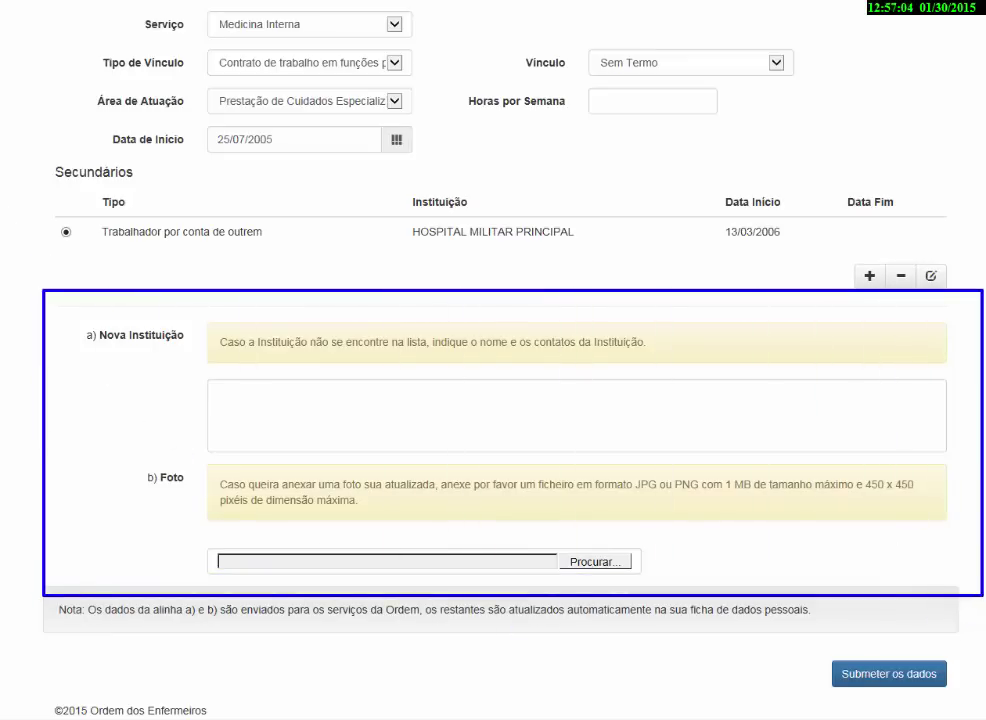